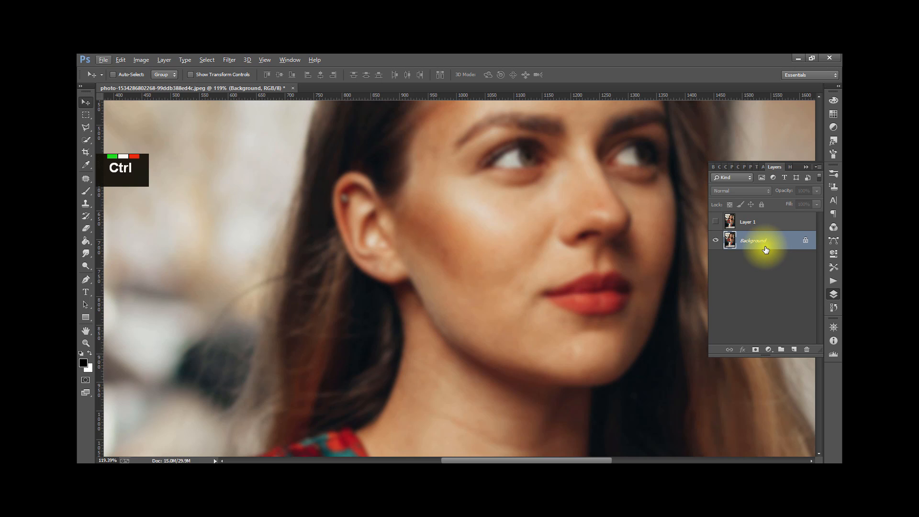
# Run the Blur Photo Ko HD action on Layer 1, continuing past the unavailable Set command.
pyautogui.hotkey('ctrl', 'j')
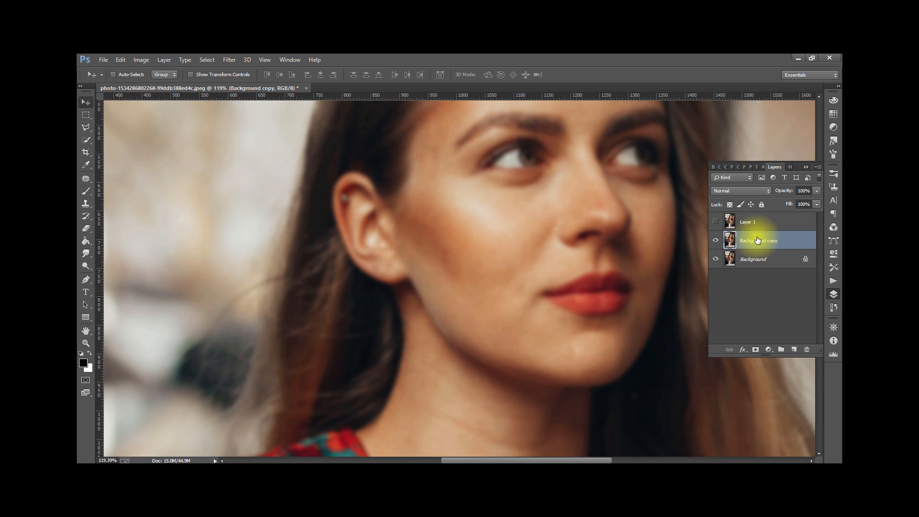
pyautogui.moveTo(757, 240); pyautogui.dragTo(807, 350)
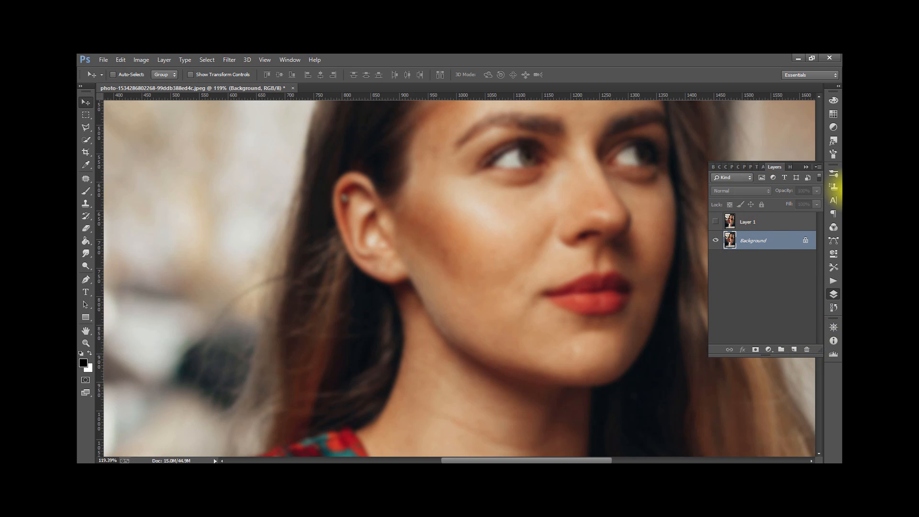
pyautogui.click(792, 226)
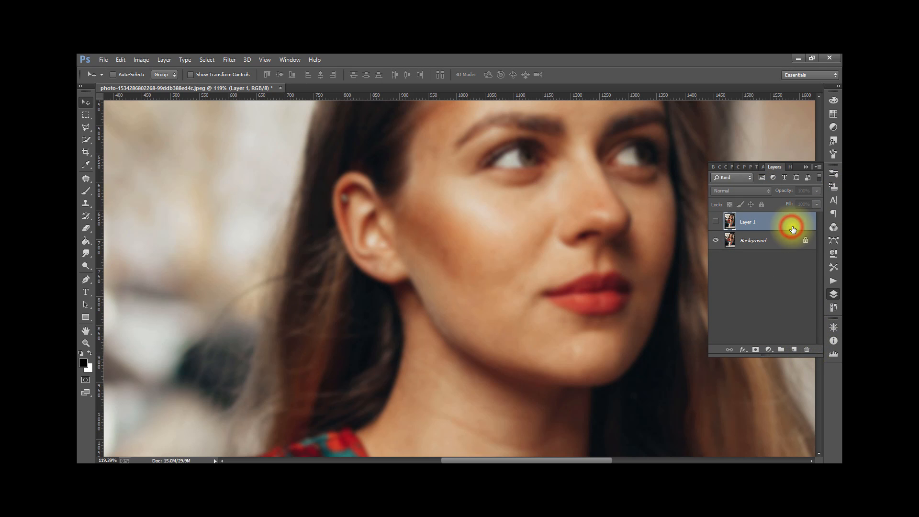
pyautogui.click(834, 285)
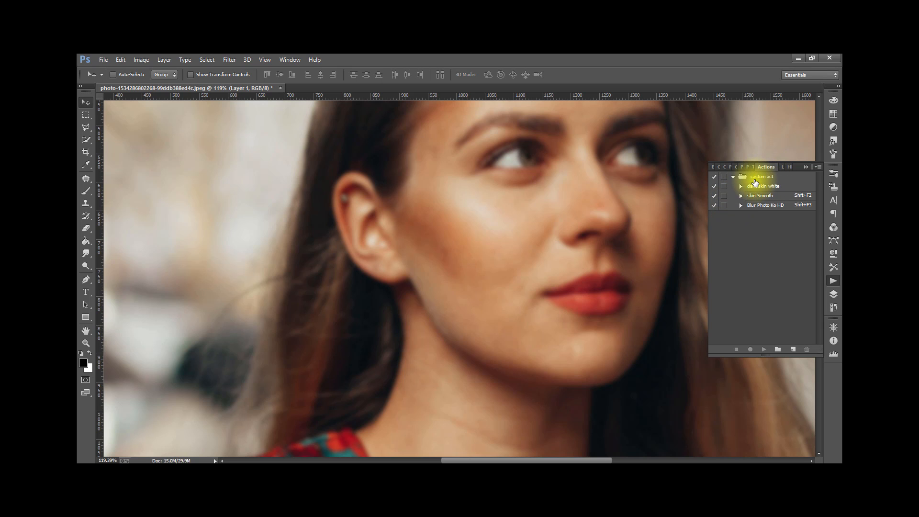
pyautogui.click(753, 212)
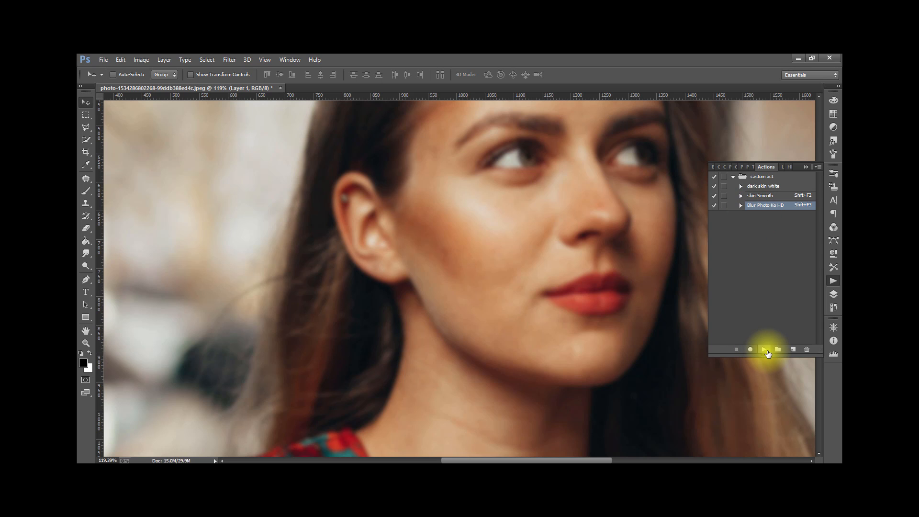
pyautogui.click(765, 350)
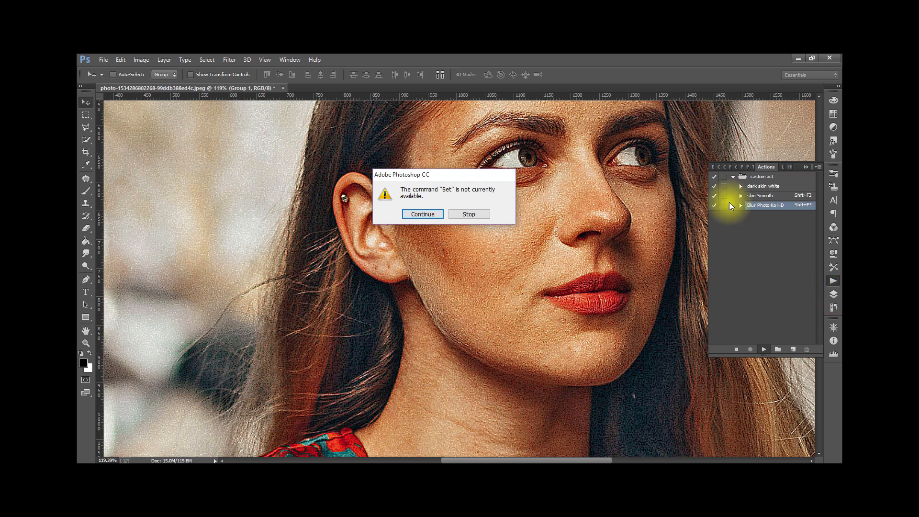
pyautogui.click(419, 214)
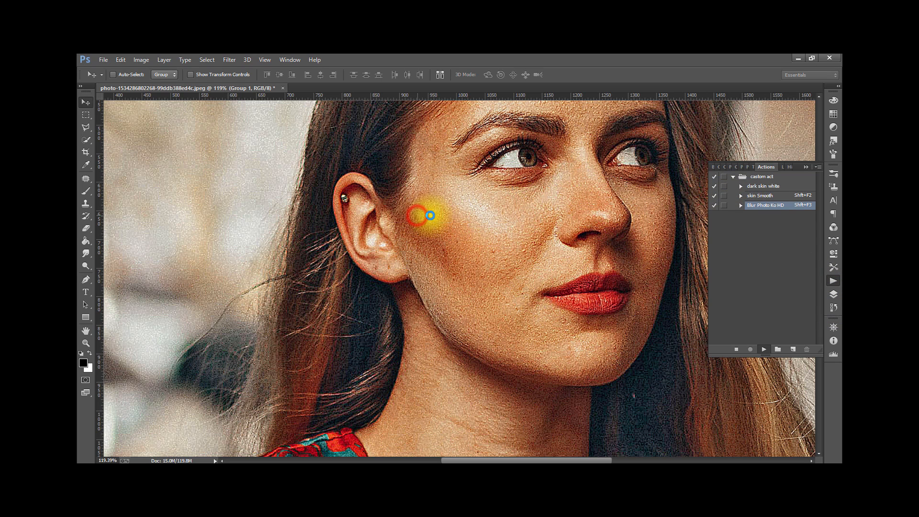
# Group Layer 1 copy 6, Layer 2, Group 1 and Layer 1 together above the Background.
pyautogui.click(835, 294)
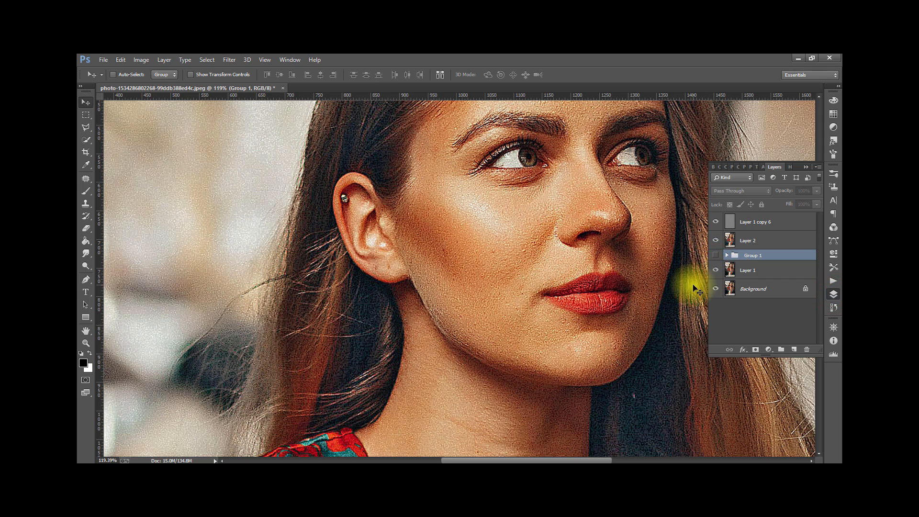
pyautogui.scroll(-4, 656, 290)
pyautogui.scroll(-4, 656, 290)
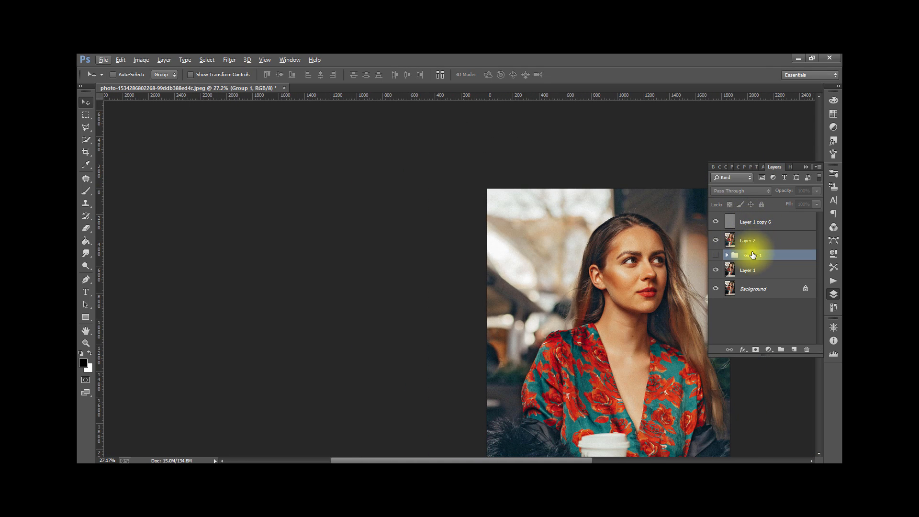
pyautogui.keyDown('ctrl'); pyautogui.click(755, 223); pyautogui.keyUp('ctrl')
pyautogui.keyDown('ctrl'); pyautogui.click(753, 239); pyautogui.keyUp('ctrl')
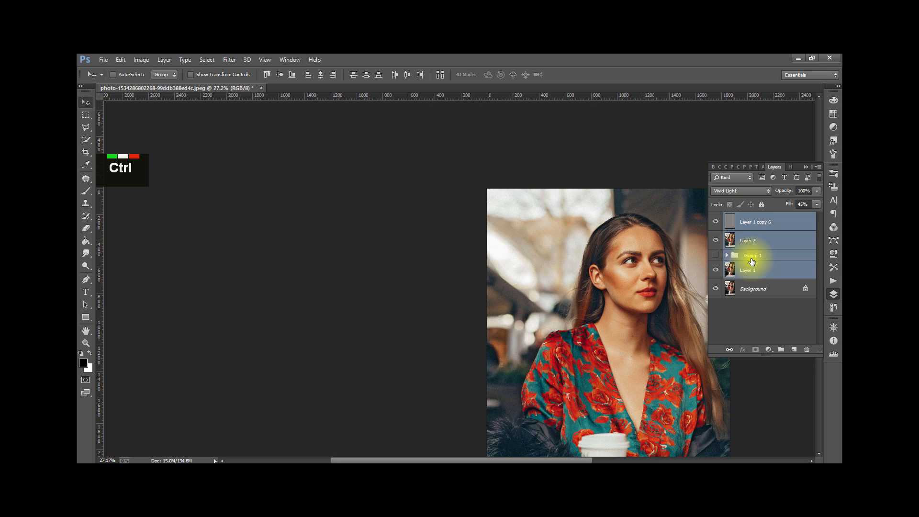
pyautogui.click(755, 224)
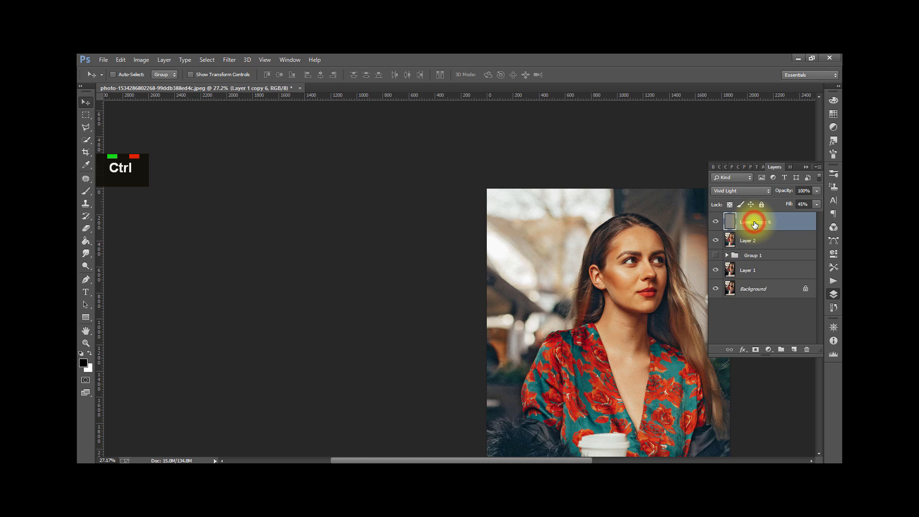
pyautogui.click(752, 233)
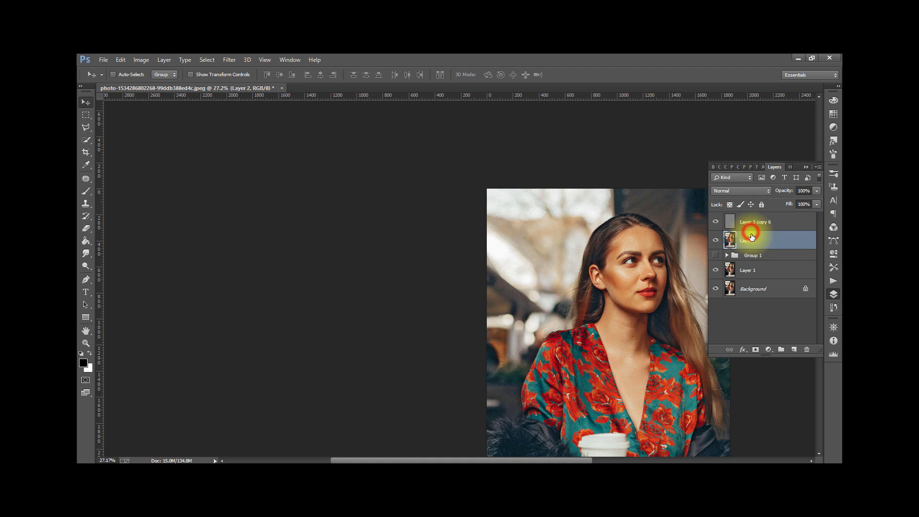
pyautogui.click(759, 223)
pyautogui.keyDown('ctrl'); pyautogui.click(759, 238); pyautogui.keyUp('ctrl')
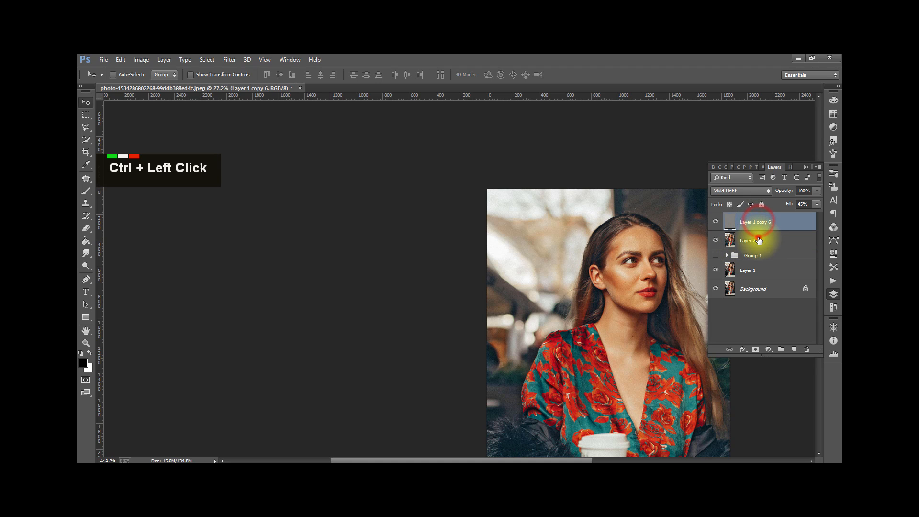
pyautogui.keyDown('ctrl'); pyautogui.click(757, 255); pyautogui.keyUp('ctrl')
pyautogui.keyDown('ctrl'); pyautogui.click(757, 269); pyautogui.keyUp('ctrl')
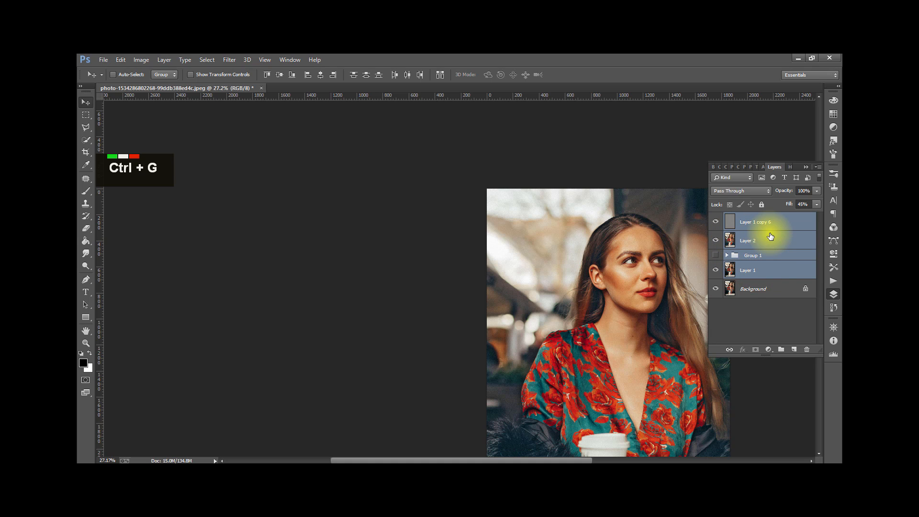
pyautogui.hotkey('ctrl', 'g')
# Compare the portrait before and after the effect by toggling the new group's visibility, both close up and as a whole.
pyautogui.click(716, 219)
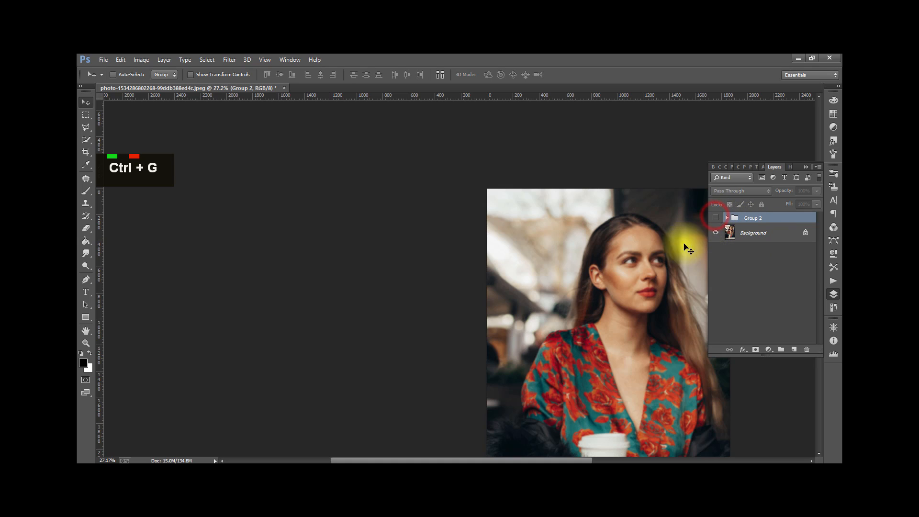
pyautogui.keyDown('alt'); pyautogui.scroll(4, 616, 285); pyautogui.keyUp('alt')
pyautogui.keyDown('alt'); pyautogui.scroll(5, 640, 277); pyautogui.keyUp('alt')
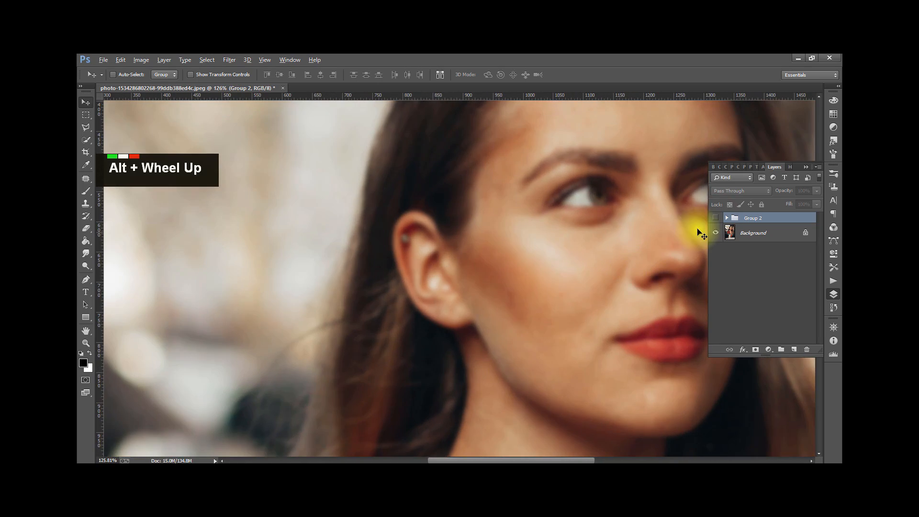
pyautogui.click(716, 218)
pyautogui.keyDown('alt'); pyautogui.scroll(-7, 622, 283); pyautogui.keyUp('alt')
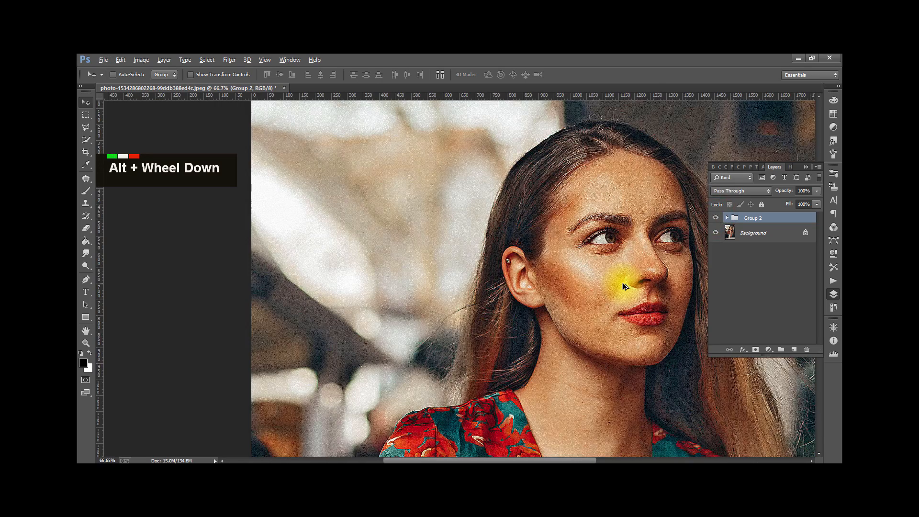
pyautogui.keyDown('alt'); pyautogui.scroll(-1, 624, 286); pyautogui.keyUp('alt')
pyautogui.keyDown('alt'); pyautogui.scroll(1, 623, 286); pyautogui.keyUp('alt')
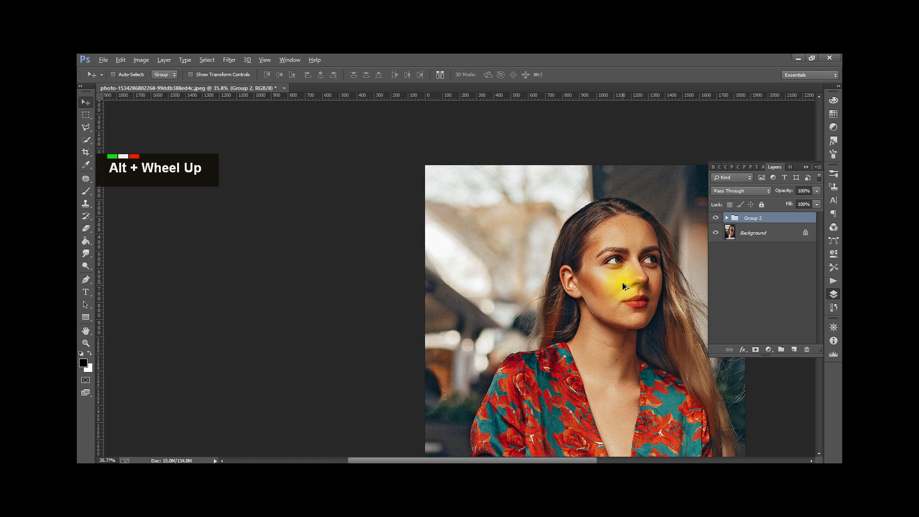
pyautogui.keyDown('alt'); pyautogui.scroll(-1, 624, 286); pyautogui.keyUp('alt')
pyautogui.keyDown('alt'); pyautogui.scroll(-1, 623, 286); pyautogui.keyUp('alt')
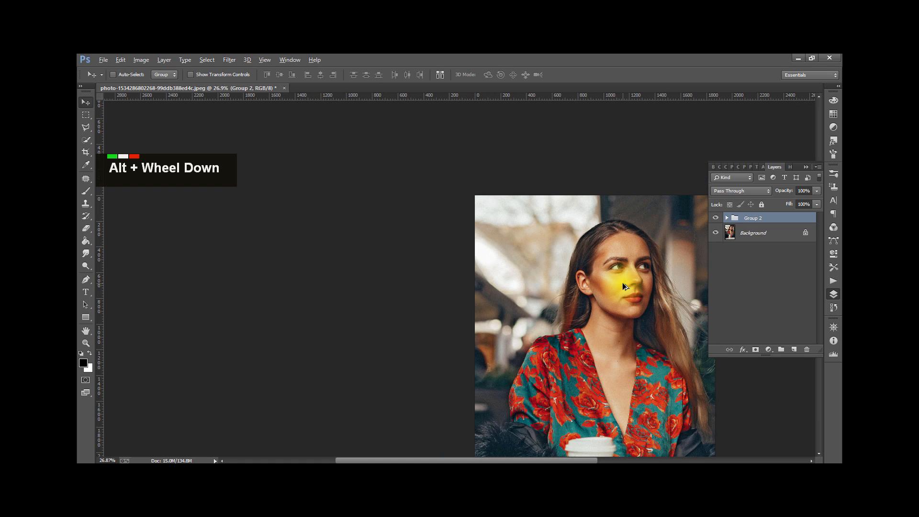
pyautogui.click(716, 218)
pyautogui.click(716, 217)
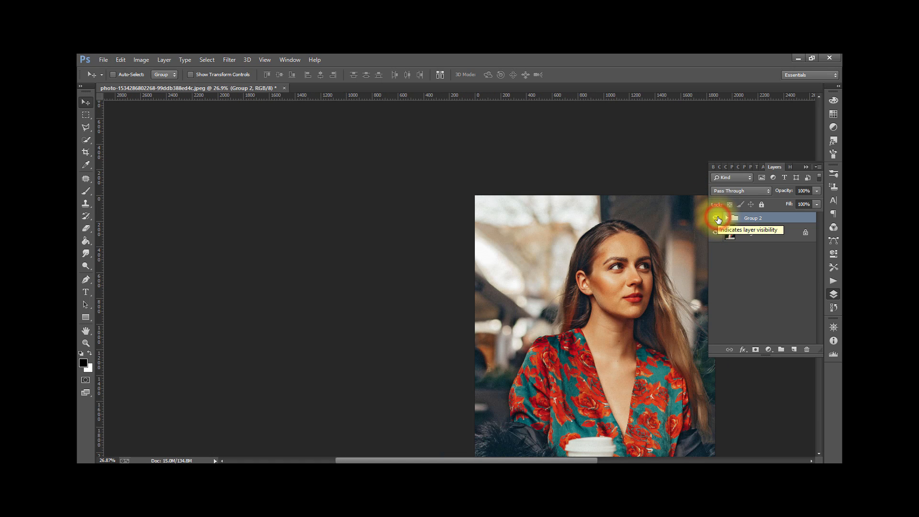
pyautogui.click(716, 218)
pyautogui.click(716, 218)
pyautogui.click(717, 218)
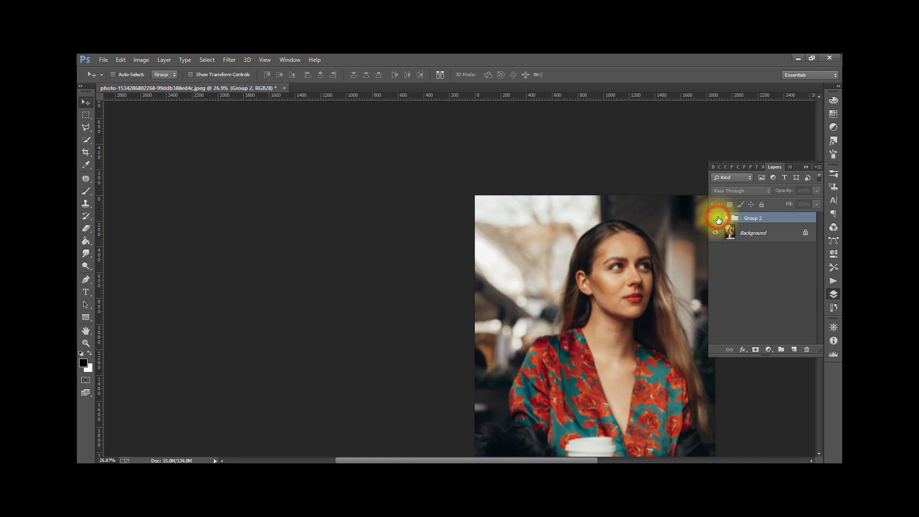
pyautogui.click(717, 218)
pyautogui.keyDown('alt'); pyautogui.scroll(4, 674, 268); pyautogui.keyUp('alt')
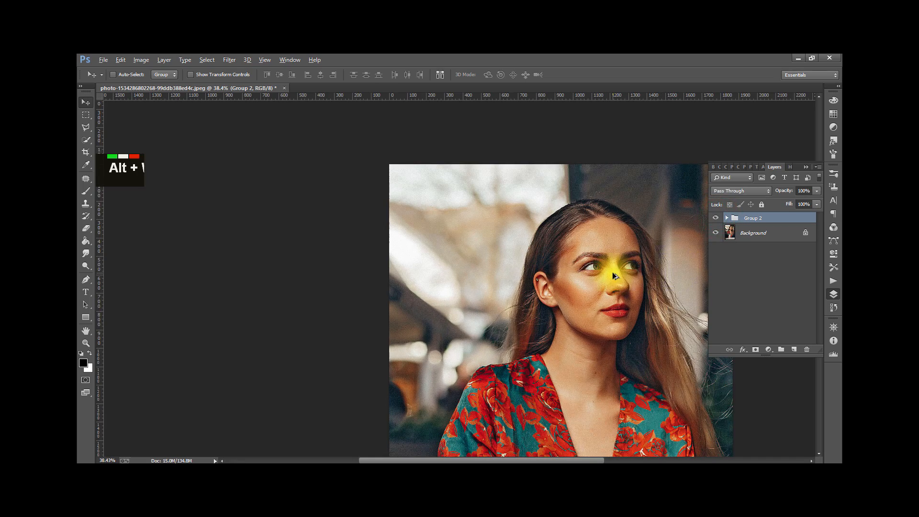
pyautogui.keyDown('alt'); pyautogui.scroll(12, 611, 268); pyautogui.keyUp('alt')
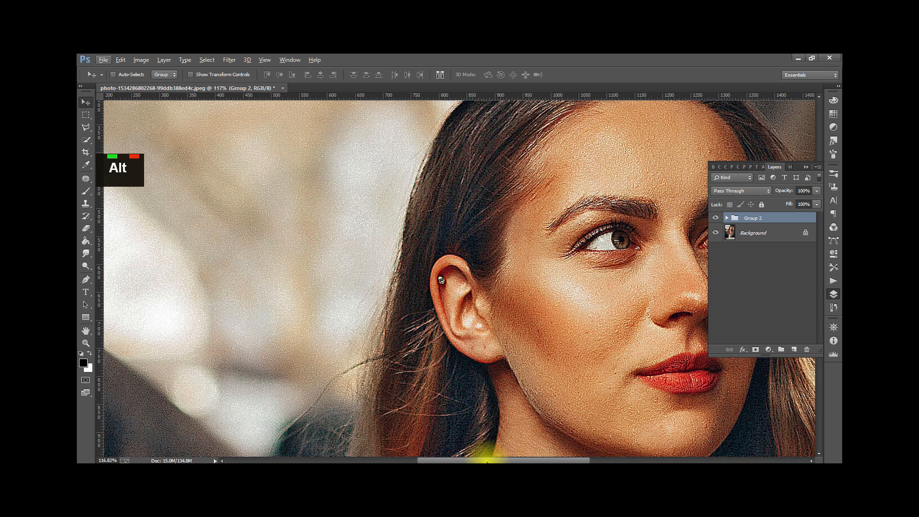
# Bring the full face into view and activate the Mixer Brush Tool.
pyautogui.moveTo(487, 461); pyautogui.dragTo(526, 460)
pyautogui.click(83, 190)
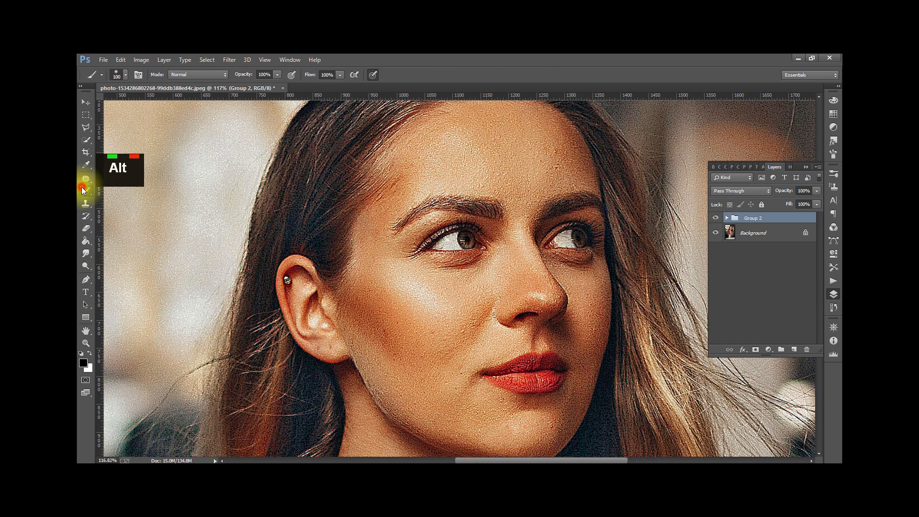
pyautogui.rightClick(83, 190)
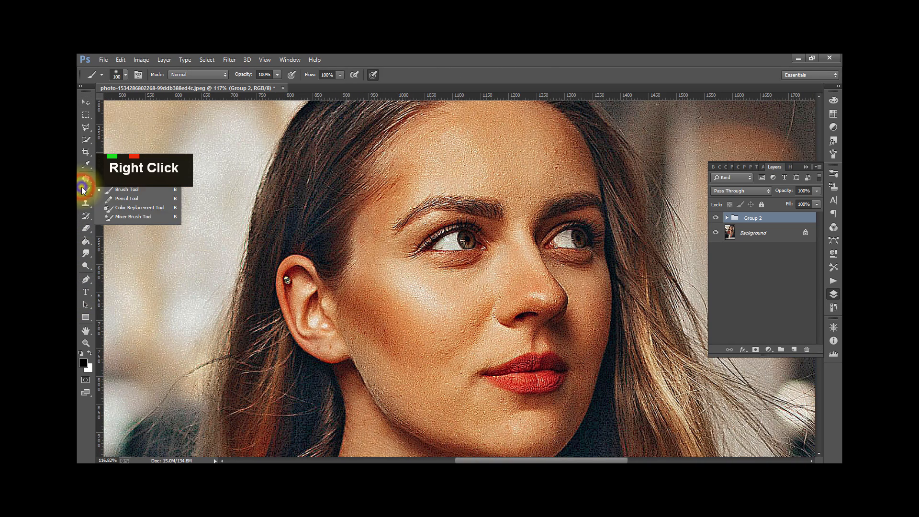
pyautogui.click(126, 218)
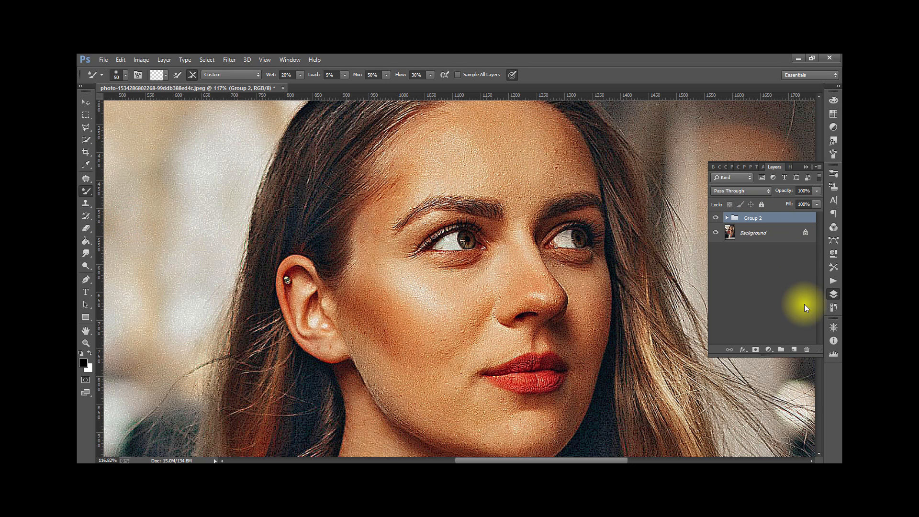
# Ungroup the effect layers above the Background.
pyautogui.click(754, 236)
pyautogui.click(755, 219)
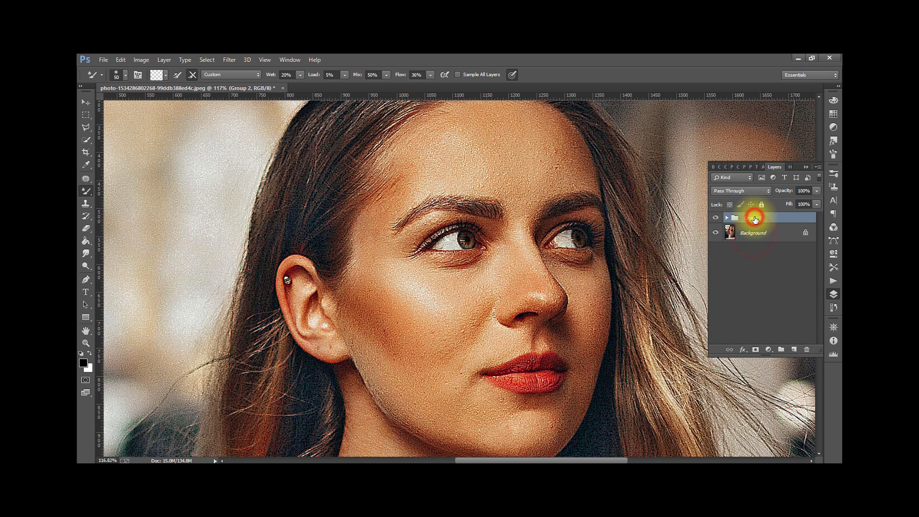
pyautogui.hotkey('ctrl', 'shift', 'g')
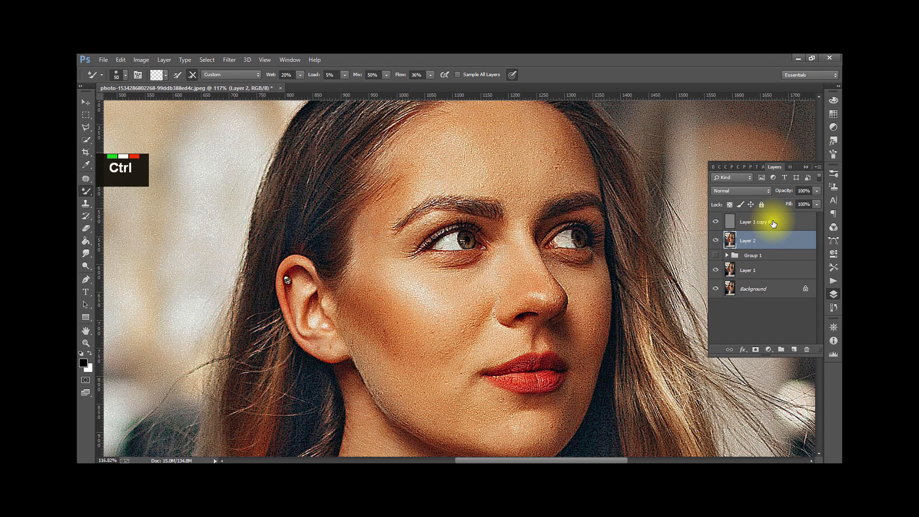
# Merge Layer 1 copy 6, Layer 2, Group 1 and Layer 1 into one layer and duplicate the merged layer.
pyautogui.keyDown('ctrl'); pyautogui.click(773, 221); pyautogui.keyUp('ctrl')
pyautogui.keyDown('ctrl'); pyautogui.click(766, 253); pyautogui.keyUp('ctrl')
pyautogui.keyDown('ctrl'); pyautogui.click(766, 270); pyautogui.keyUp('ctrl')
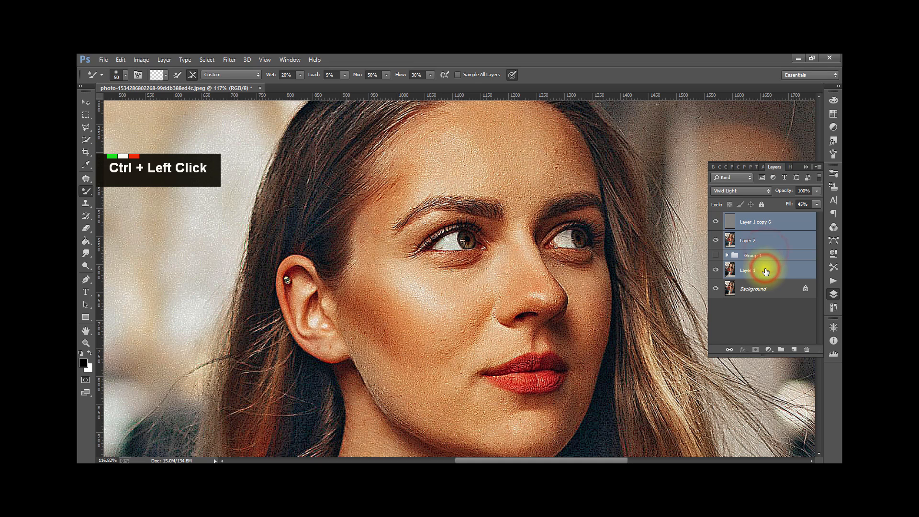
pyautogui.hotkey('ctrl', 'e')
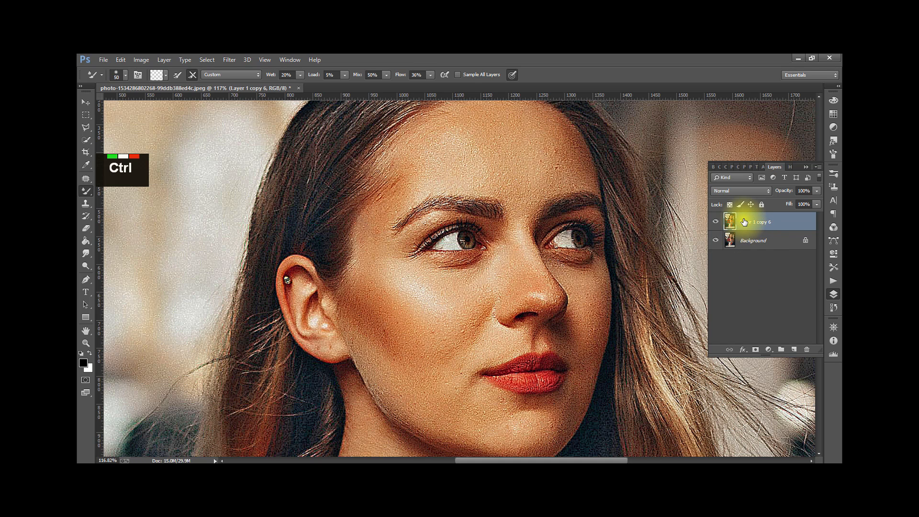
pyautogui.hotkey('ctrl', 'j')
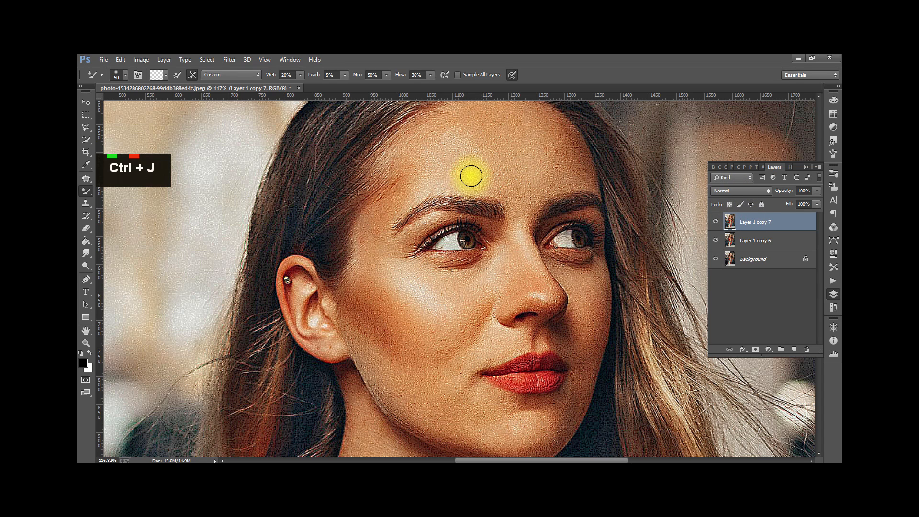
# Smooth the forehead skin from the hairline to the brows with the Mixer Brush on the duplicated layer, resizing the brush to fit.
pyautogui.scroll(1, 483, 167)
pyautogui.click(477, 158)
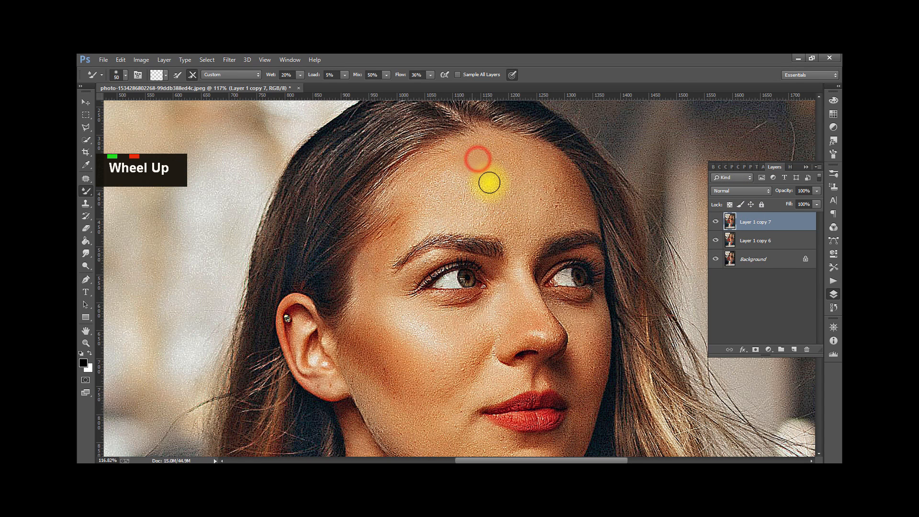
pyautogui.press(']')
pyautogui.press(']')
pyautogui.press(']')
pyautogui.press(']')
pyautogui.press(']')
pyautogui.press(']')
pyautogui.moveTo(478, 159)
pyautogui.mouseDown()
pyautogui.moveTo(498, 201)
pyautogui.moveTo(546, 185)
pyautogui.moveTo(514, 213)
pyautogui.mouseUp()
pyautogui.press('[')
pyautogui.press('[')
pyautogui.moveTo(515, 219); pyautogui.dragTo(519, 230)
pyautogui.moveTo(543, 200)
pyautogui.mouseDown()
pyautogui.moveTo(545, 166)
pyautogui.moveTo(548, 203)
pyautogui.moveTo(554, 173)
pyautogui.mouseUp()
pyautogui.moveTo(565, 185)
pyautogui.mouseDown()
pyautogui.moveTo(538, 164)
pyautogui.moveTo(580, 192)
pyautogui.moveTo(586, 212)
pyautogui.moveTo(553, 157)
pyautogui.mouseUp()
pyautogui.press('[')
pyautogui.press('[')
pyautogui.press('[')
pyautogui.press('[')
pyautogui.press('[')
pyautogui.moveTo(528, 150)
pyautogui.mouseDown()
pyautogui.moveTo(460, 142)
pyautogui.moveTo(454, 178)
pyautogui.moveTo(433, 199)
pyautogui.mouseUp()
pyautogui.press(']')
pyautogui.press(']')
pyautogui.moveTo(422, 206); pyautogui.dragTo(426, 192)
pyautogui.moveTo(427, 180); pyautogui.dragTo(405, 197)
pyautogui.moveTo(455, 185)
pyautogui.mouseDown()
pyautogui.moveTo(445, 211)
pyautogui.moveTo(423, 208)
pyautogui.mouseUp()
pyautogui.moveTo(434, 213); pyautogui.dragTo(518, 231)
pyautogui.moveTo(517, 239); pyautogui.dragTo(519, 250)
# Smooth the tip and near side of the nose with the Mixer Brush, starting at a size of 45.
pyautogui.press('[')
pyautogui.press('[')
pyautogui.click(547, 332)
pyautogui.moveTo(546, 332); pyautogui.dragTo(552, 346)
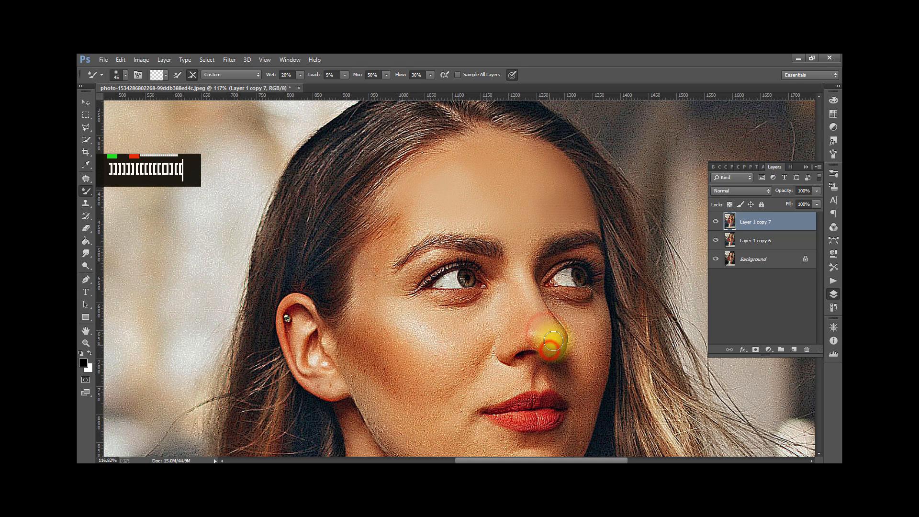
pyautogui.press(']')
pyautogui.moveTo(515, 308); pyautogui.dragTo(522, 340)
pyautogui.moveTo(507, 290); pyautogui.dragTo(502, 313)
pyautogui.moveTo(498, 326); pyautogui.dragTo(495, 335)
# Blend the skin of the ear-side cheek, from under the eye down to the jaw edge, with varying Mixer Brush sizes.
pyautogui.press(']')
pyautogui.press(']')
pyautogui.press(']')
pyautogui.press(']')
pyautogui.moveTo(440, 343)
pyautogui.mouseDown()
pyautogui.moveTo(475, 333)
pyautogui.moveTo(439, 330)
pyautogui.mouseUp()
pyautogui.press('[')
pyautogui.press('[')
pyautogui.moveTo(406, 322)
pyautogui.mouseDown()
pyautogui.moveTo(476, 307)
pyautogui.moveTo(469, 263)
pyautogui.moveTo(509, 285)
pyautogui.moveTo(475, 259)
pyautogui.moveTo(519, 287)
pyautogui.mouseUp()
pyautogui.press('[')
pyautogui.press('[')
pyautogui.press(']')
pyautogui.press(']')
pyautogui.press(']')
pyautogui.press(']')
pyautogui.moveTo(363, 341)
pyautogui.mouseDown()
pyautogui.moveTo(401, 380)
pyautogui.moveTo(372, 348)
pyautogui.mouseUp()
pyautogui.moveTo(388, 319); pyautogui.dragTo(383, 335)
pyautogui.moveTo(391, 341); pyautogui.dragTo(400, 366)
pyautogui.moveTo(374, 392); pyautogui.dragTo(391, 405)
# Smooth the skin beside the nostril and along the nose bridge using a smaller Mixer Brush.
pyautogui.scroll(-2, 392, 405)
pyautogui.press('[')
pyautogui.press('[')
pyautogui.moveTo(476, 285)
pyautogui.mouseDown()
pyautogui.moveTo(474, 275)
pyautogui.moveTo(462, 287)
pyautogui.mouseUp()
pyautogui.moveTo(481, 276); pyautogui.dragTo(466, 289)
pyautogui.moveTo(518, 243)
pyautogui.mouseDown()
pyautogui.moveTo(533, 244)
pyautogui.moveTo(536, 277)
pyautogui.mouseUp()
pyautogui.press('[')
pyautogui.moveTo(523, 222); pyautogui.dragTo(519, 208)
# Blend the skin above the ear-side eyebrow and down the temple beside the eye.
pyautogui.moveTo(503, 167); pyautogui.dragTo(486, 166)
pyautogui.moveTo(413, 150); pyautogui.dragTo(406, 152)
pyautogui.moveTo(407, 177); pyautogui.dragTo(397, 189)
pyautogui.moveTo(399, 186); pyautogui.dragTo(403, 182)
pyautogui.moveTo(428, 166)
pyautogui.mouseDown()
pyautogui.moveTo(399, 190)
pyautogui.moveTo(374, 209)
pyautogui.mouseUp()
pyautogui.moveTo(377, 194); pyautogui.dragTo(374, 230)
pyautogui.moveTo(373, 249); pyautogui.dragTo(375, 266)
# Smooth the upper cheek and the area under the ear-side eye, reducing the Mixer Brush size to 50 near the inner corner.
pyautogui.press(']')
pyautogui.press(']')
pyautogui.moveTo(381, 271); pyautogui.dragTo(423, 264)
pyautogui.press('[')
pyautogui.press('[')
pyautogui.moveTo(438, 259); pyautogui.dragTo(474, 259)
pyautogui.moveTo(497, 230); pyautogui.dragTo(490, 241)
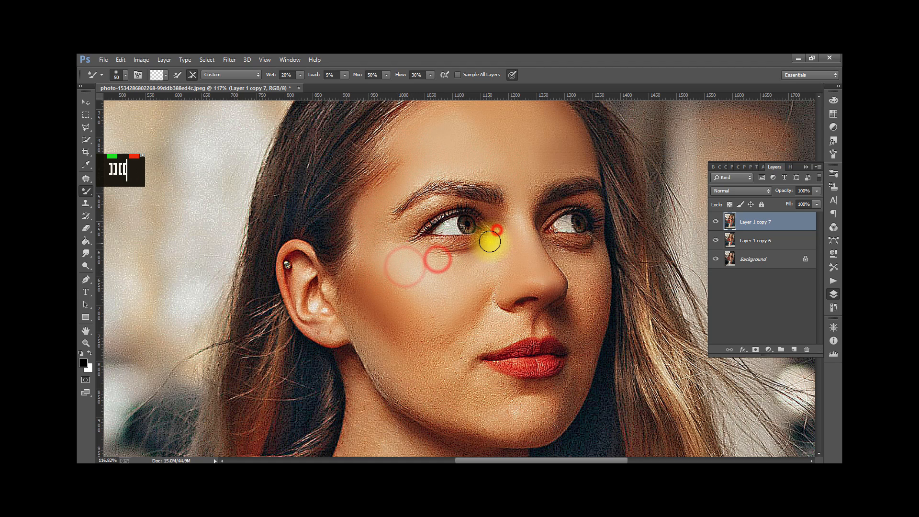
# Smooth the far cheek beneath the other eye and touch up the nose, adjusting the Mixer Brush size for each area.
pyautogui.moveTo(579, 260)
pyautogui.mouseDown()
pyautogui.moveTo(597, 299)
pyautogui.moveTo(594, 283)
pyautogui.mouseUp()
pyautogui.press(']')
pyautogui.press(']')
pyautogui.press(']')
pyautogui.moveTo(593, 279)
pyautogui.mouseDown()
pyautogui.moveTo(592, 298)
pyautogui.moveTo(596, 290)
pyautogui.mouseUp()
pyautogui.press('[')
pyautogui.press('[')
pyautogui.moveTo(596, 293)
pyautogui.mouseDown()
pyautogui.moveTo(585, 337)
pyautogui.moveTo(591, 324)
pyautogui.mouseUp()
pyautogui.press('[')
pyautogui.press('[')
pyautogui.moveTo(569, 269); pyautogui.dragTo(575, 298)
pyautogui.moveTo(546, 270)
pyautogui.mouseDown()
pyautogui.moveTo(534, 293)
pyautogui.moveTo(518, 322)
pyautogui.moveTo(518, 281)
pyautogui.moveTo(522, 293)
pyautogui.moveTo(499, 297)
pyautogui.moveTo(516, 285)
pyautogui.moveTo(484, 263)
pyautogui.mouseUp()
# Smooth the lower cheek beside the nose and near the ear-side jaw using a larger Mixer Brush.
pyautogui.scroll(-1, 518, 318)
pyautogui.press(']')
pyautogui.press(']')
pyautogui.press(']')
pyautogui.press(']')
pyautogui.press(']')
pyautogui.moveTo(446, 296); pyautogui.dragTo(425, 287)
pyautogui.moveTo(452, 297); pyautogui.dragTo(440, 307)
pyautogui.moveTo(382, 330); pyautogui.dragTo(380, 312)
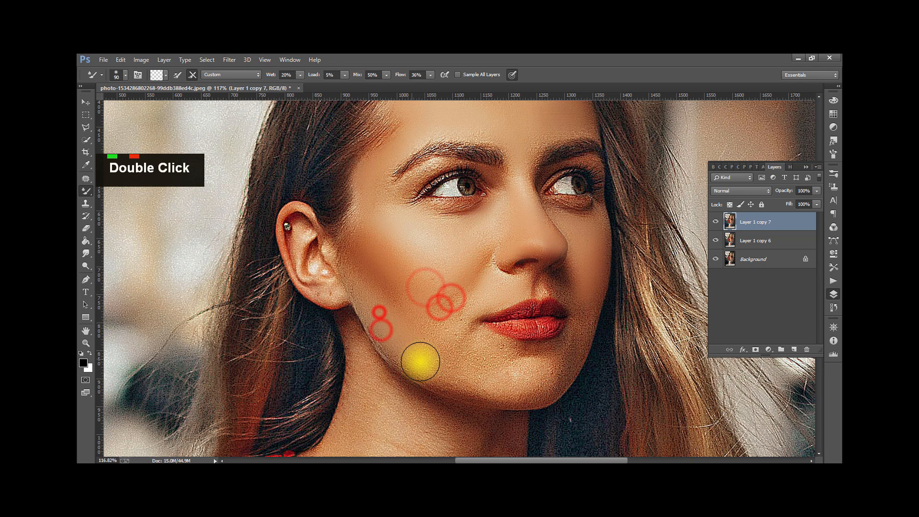
# Blend the skin beside the mouth corner and across the chin and jawline, reducing the Mixer Brush size for the chin edge.
pyautogui.press('[')
pyautogui.moveTo(429, 347); pyautogui.dragTo(464, 297)
pyautogui.moveTo(470, 294)
pyautogui.mouseDown()
pyautogui.moveTo(445, 367)
pyautogui.moveTo(469, 347)
pyautogui.moveTo(454, 356)
pyautogui.moveTo(474, 366)
pyautogui.moveTo(550, 357)
pyautogui.moveTo(581, 322)
pyautogui.moveTo(555, 376)
pyautogui.mouseUp()
pyautogui.press('[')
pyautogui.press('[')
pyautogui.moveTo(551, 383); pyautogui.dragTo(575, 357)
pyautogui.moveTo(496, 399); pyautogui.dragTo(574, 364)
# Smooth the skin around the lips and between the nose and upper lip with a smaller Mixer Brush.
pyautogui.press('[')
pyautogui.press('[')
pyautogui.moveTo(584, 308)
pyautogui.mouseDown()
pyautogui.moveTo(577, 293)
pyautogui.moveTo(553, 292)
pyautogui.mouseUp()
pyautogui.moveTo(575, 293); pyautogui.dragTo(567, 276)
pyautogui.moveTo(579, 265)
pyautogui.mouseDown()
pyautogui.moveTo(552, 294)
pyautogui.moveTo(536, 292)
pyautogui.mouseUp()
pyautogui.moveTo(534, 289)
pyautogui.mouseDown()
pyautogui.moveTo(548, 259)
pyautogui.moveTo(489, 260)
pyautogui.mouseUp()
# Touch up the skin around the ear-side eye with a further reduced Mixer Brush.
pyautogui.press('[')
pyautogui.press('[')
pyautogui.press('[')
pyautogui.scroll(2, 487, 257)
pyautogui.moveTo(423, 219)
pyautogui.mouseDown()
pyautogui.moveTo(431, 205)
pyautogui.moveTo(403, 236)
pyautogui.moveTo(456, 205)
pyautogui.moveTo(478, 207)
pyautogui.moveTo(491, 222)
pyautogui.moveTo(526, 202)
pyautogui.moveTo(494, 188)
pyautogui.mouseUp()
# Smooth the upper neck below the ear and jaw with a slightly larger Mixer Brush.
pyautogui.press(']')
pyautogui.press(']')
pyautogui.press(']')
pyautogui.moveTo(349, 311); pyautogui.dragTo(397, 335)
pyautogui.moveTo(378, 281); pyautogui.dragTo(415, 325)
pyautogui.moveTo(390, 341); pyautogui.dragTo(419, 323)
pyautogui.moveTo(373, 277); pyautogui.dragTo(404, 306)
pyautogui.moveTo(361, 315)
pyautogui.mouseDown()
pyautogui.moveTo(367, 332)
pyautogui.moveTo(363, 287)
pyautogui.mouseUp()
# Blend the remaining neck and throat skin with the Mixer Brush enlarged to 175.
pyautogui.scroll(-4, 360, 309)
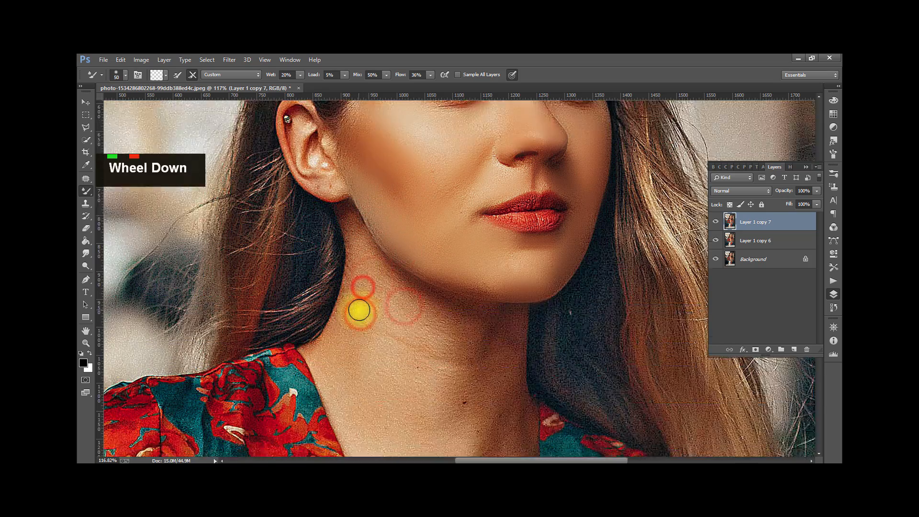
pyautogui.scroll(-1, 359, 311)
pyautogui.press(']')
pyautogui.press(']')
pyautogui.press(']')
pyautogui.press(']')
pyautogui.press(']')
pyautogui.press(']')
pyautogui.press(']')
pyautogui.press(']')
pyautogui.moveTo(364, 238); pyautogui.dragTo(369, 275)
pyautogui.moveTo(484, 312); pyautogui.dragTo(504, 374)
# Compare the whole photo with Layer 1 copy 7 hidden and shown, and merge that layer down into Layer 1 copy 6.
pyautogui.scroll(-7, 496, 375)
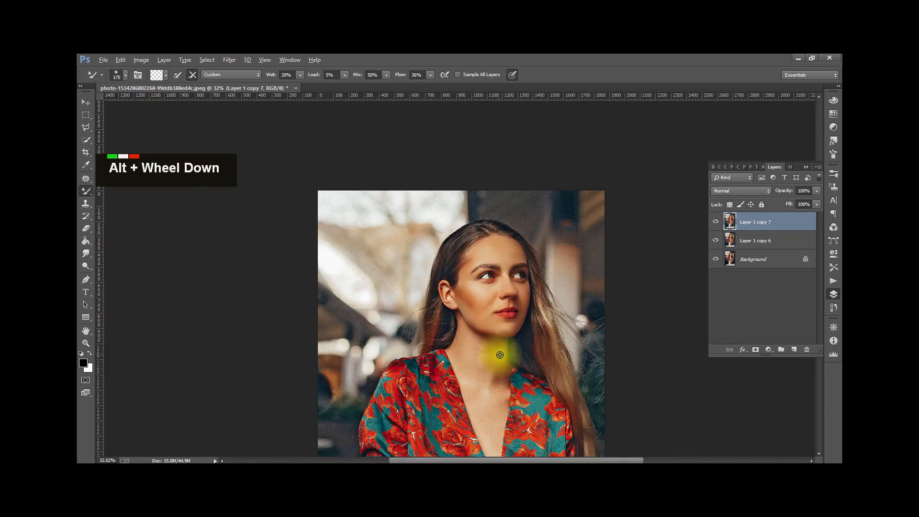
pyautogui.scroll(-2, 499, 359)
pyautogui.scroll(2, 499, 353)
pyautogui.scroll(-1, 565, 222)
pyautogui.scroll(1, 574, 211)
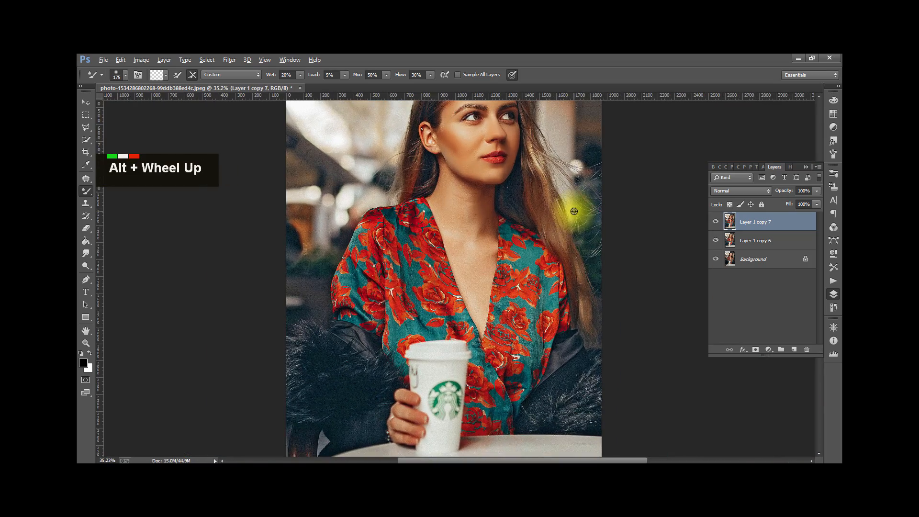
pyautogui.scroll(-4, 574, 211)
pyautogui.scroll(1, 573, 209)
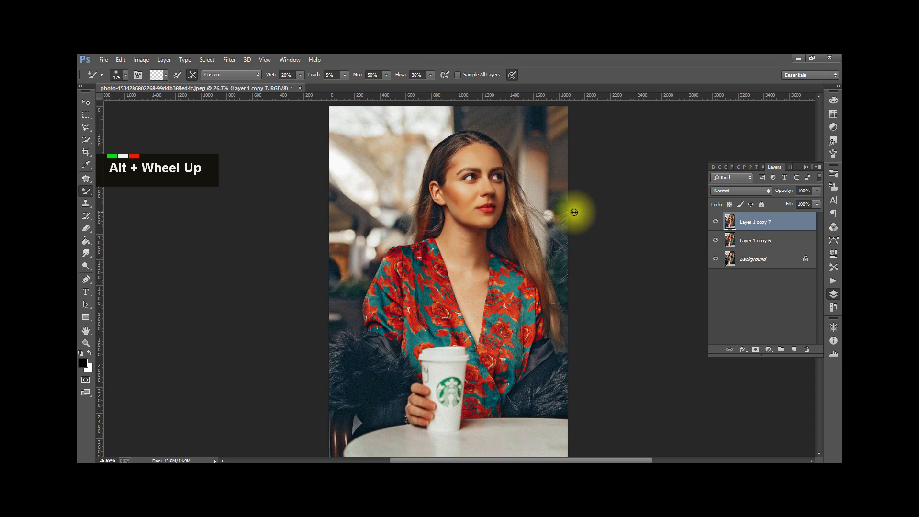
pyautogui.click(715, 223)
pyautogui.click(715, 223)
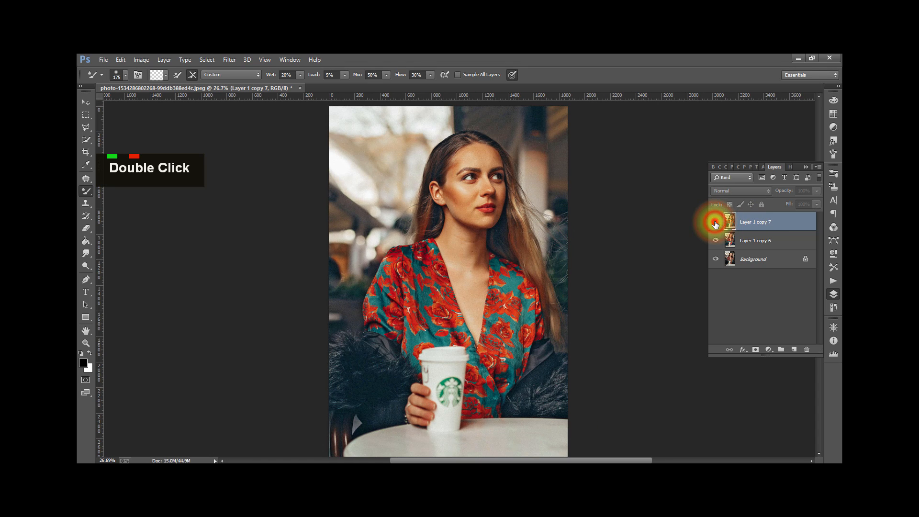
pyautogui.click(715, 223)
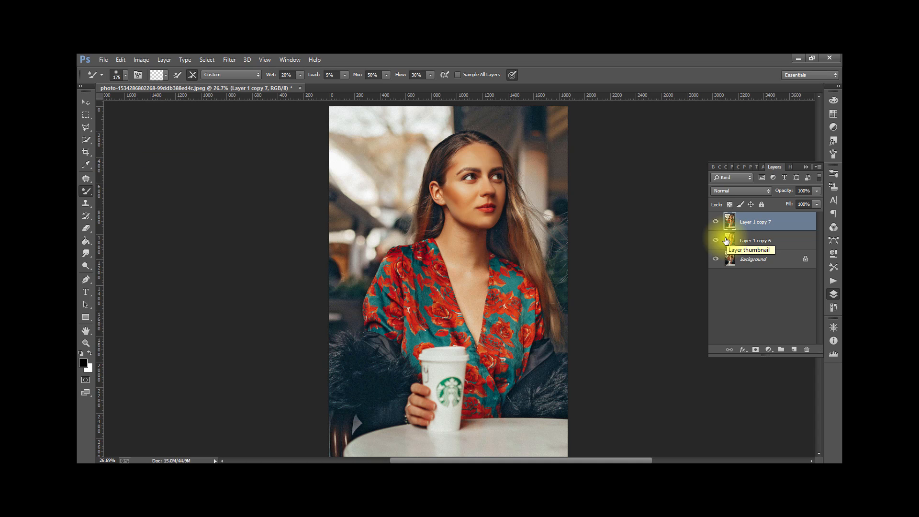
pyautogui.hotkey('ctrl', 'e')
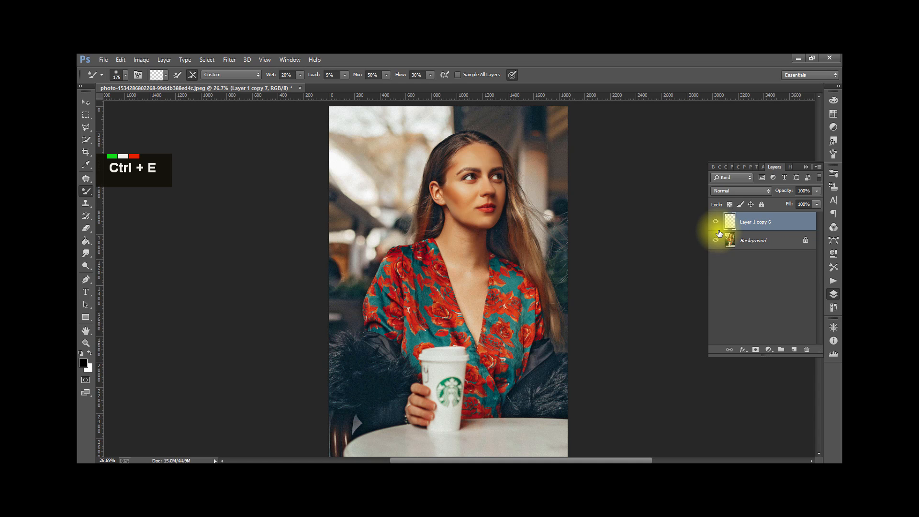
# Hide Layer 1 copy 6 to examine the blurry original face up close and in full, and show the layer again for comparison.
pyautogui.click(716, 222)
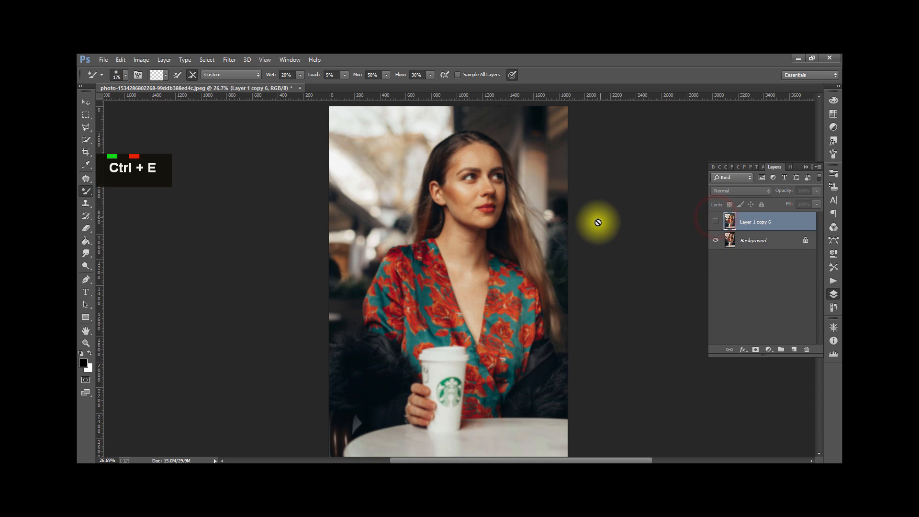
pyautogui.press('alt')
pyautogui.scroll(10, 467, 166)
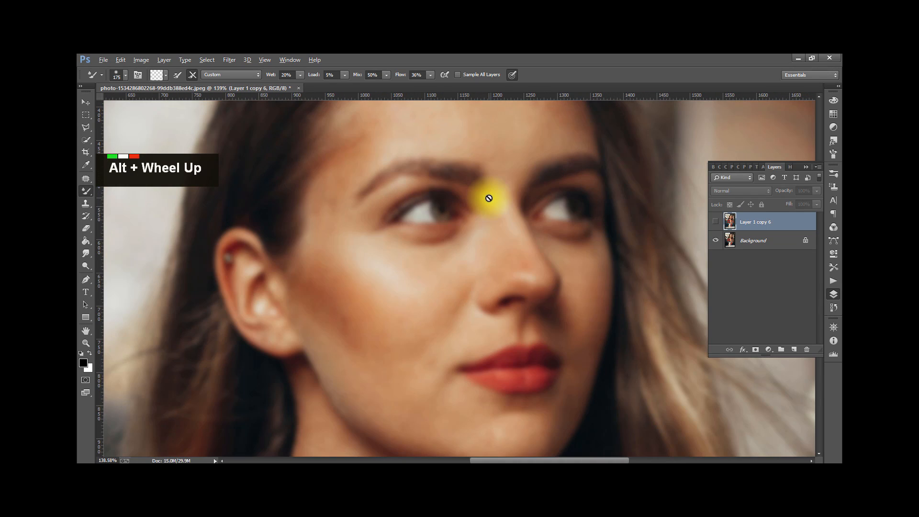
pyautogui.scroll(-4, 488, 198)
pyautogui.scroll(4, 488, 198)
pyautogui.scroll(-3, 488, 197)
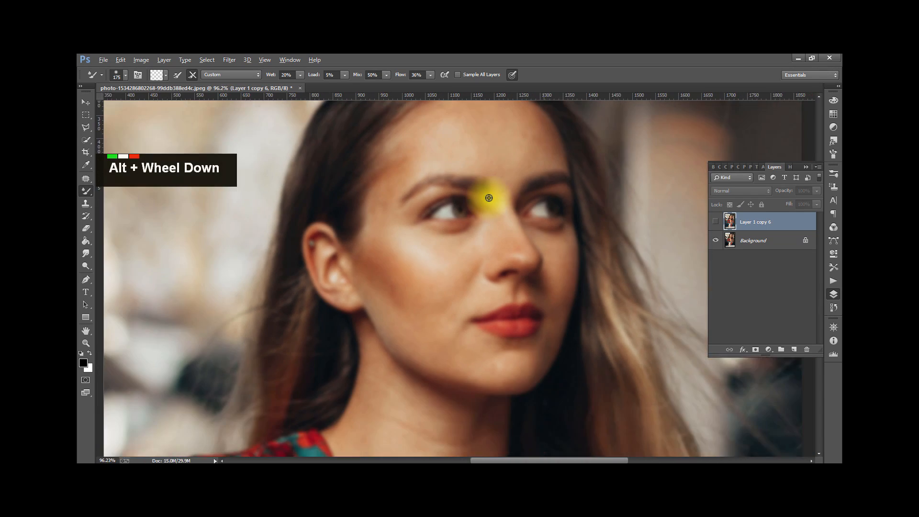
pyautogui.scroll(3, 488, 198)
pyautogui.scroll(-4, 488, 197)
pyautogui.scroll(4, 488, 198)
pyautogui.scroll(-6, 487, 198)
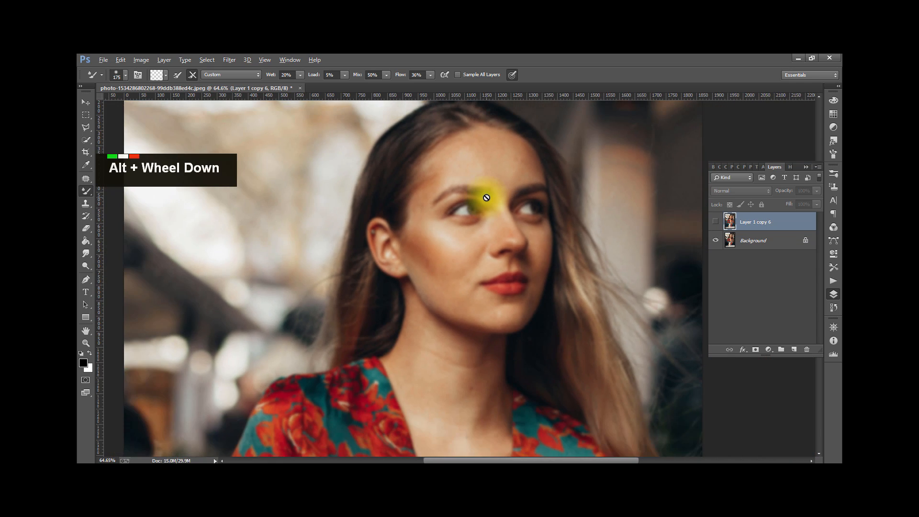
pyautogui.scroll(-2, 487, 197)
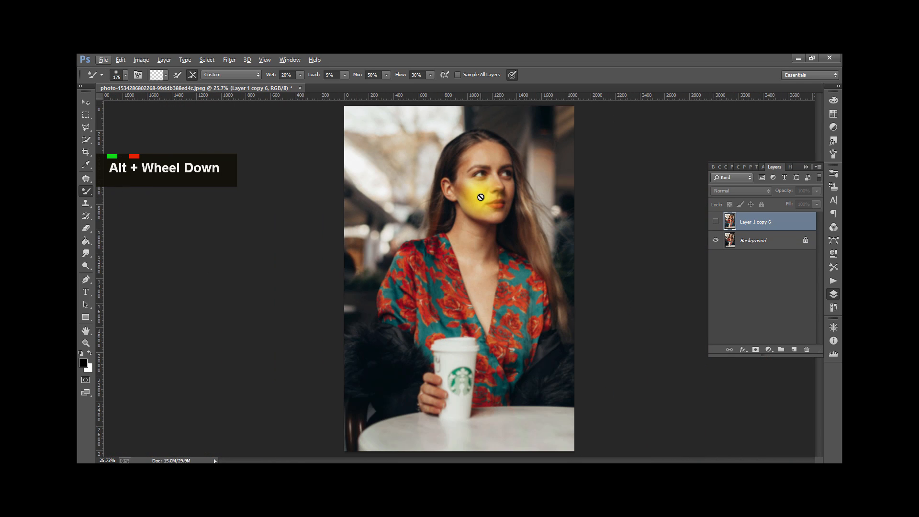
pyautogui.scroll(1, 481, 198)
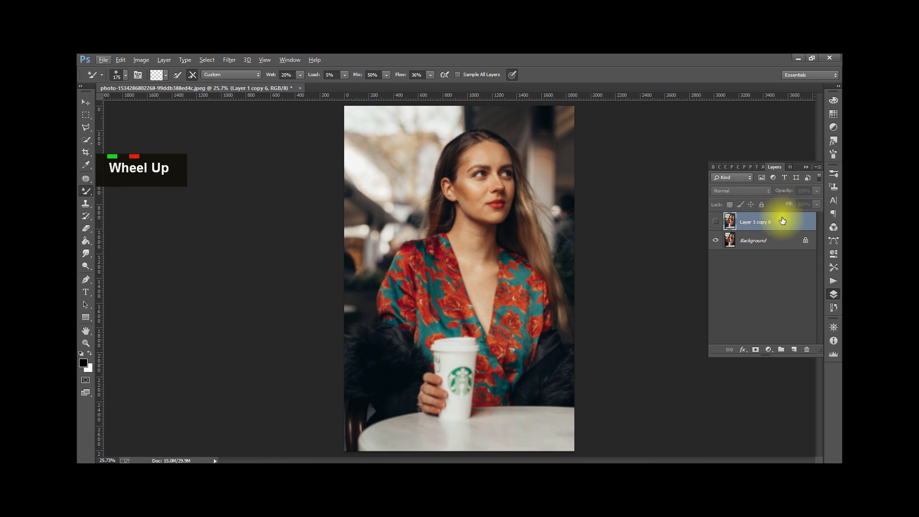
pyautogui.click(716, 221)
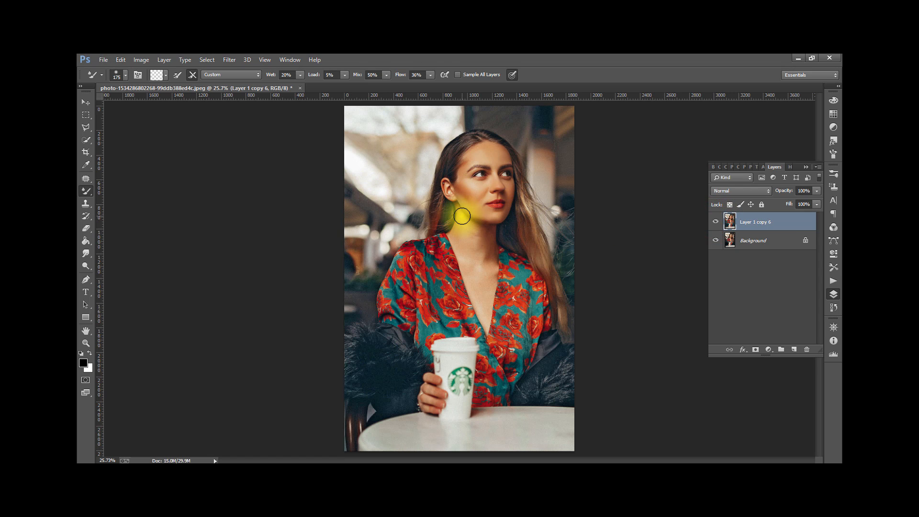
# Review the Blur Photo Ko HD action in the custom action set and return to the layer list.
pyautogui.moveTo(470, 209); pyautogui.dragTo(484, 190)
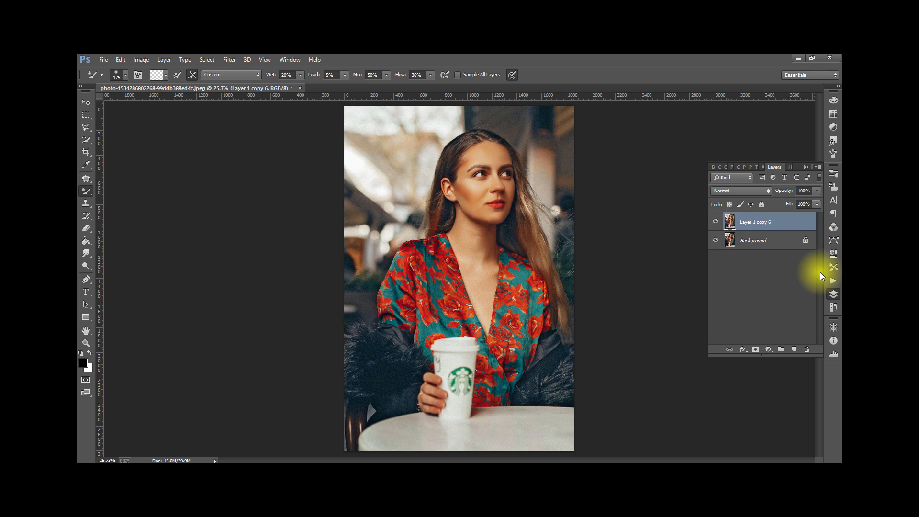
pyautogui.click(834, 283)
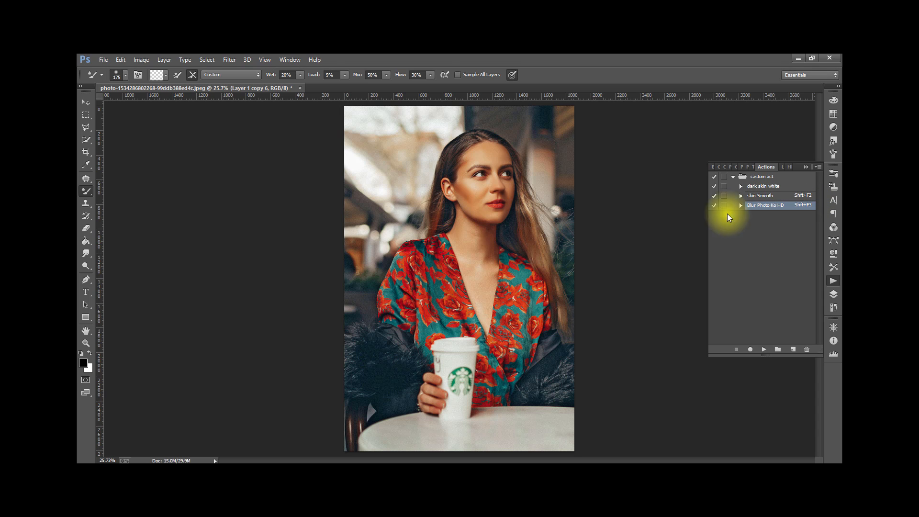
pyautogui.click(834, 294)
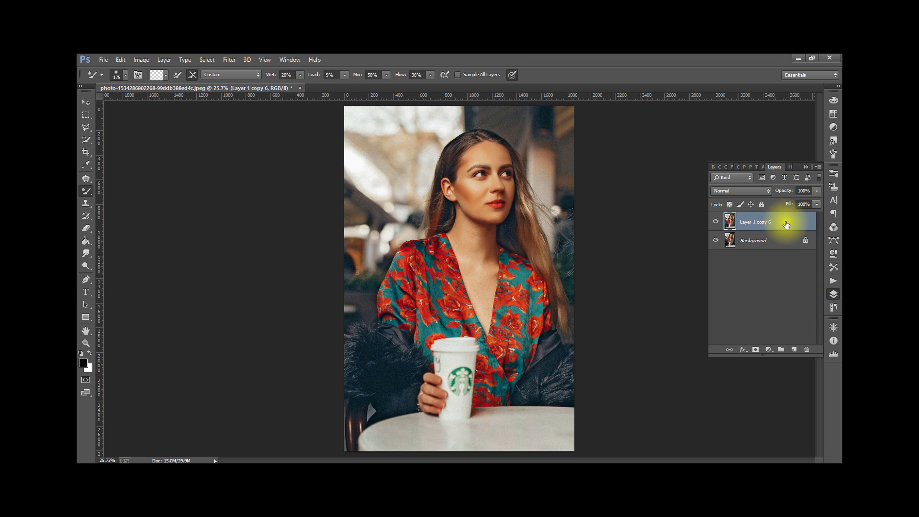
# Hide Layer 1 copy 6 and duplicate the Background layer twice beneath it.
pyautogui.click(717, 222)
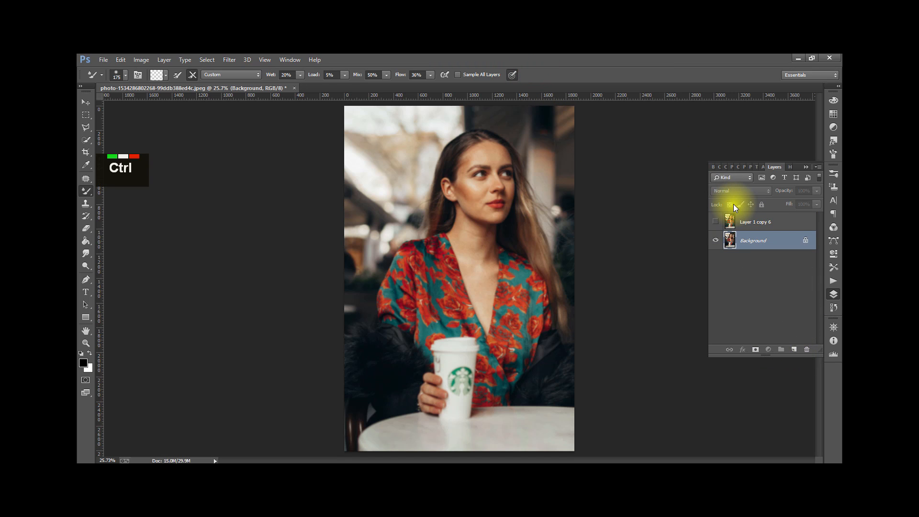
pyautogui.hotkey('ctrl', 'v')
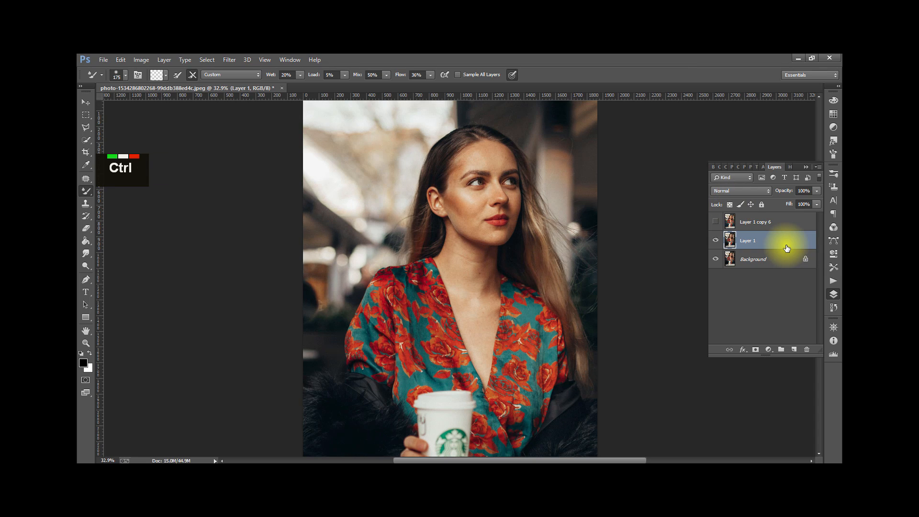
pyautogui.hotkey('ctrl', 'j')
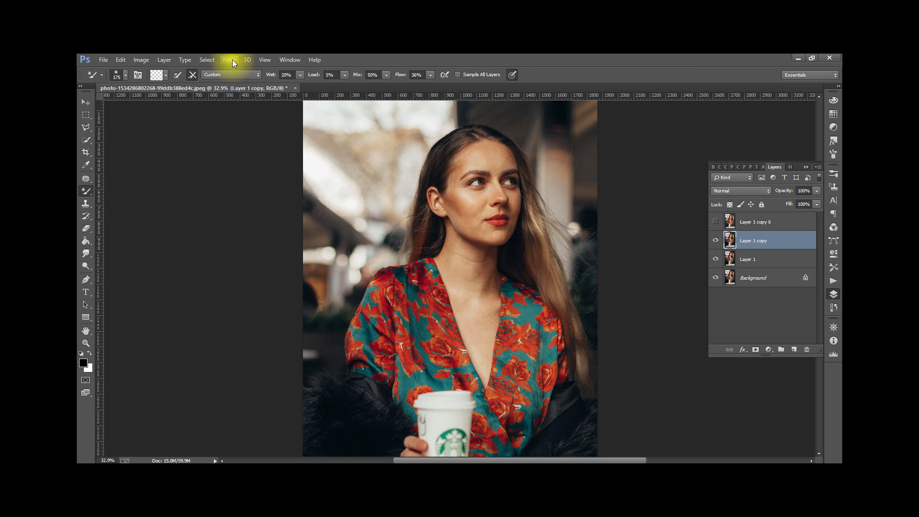
# Set the upper Background duplicate's blend mode to Vivid Light and apply the High Pass filter to it.
pyautogui.click(744, 191)
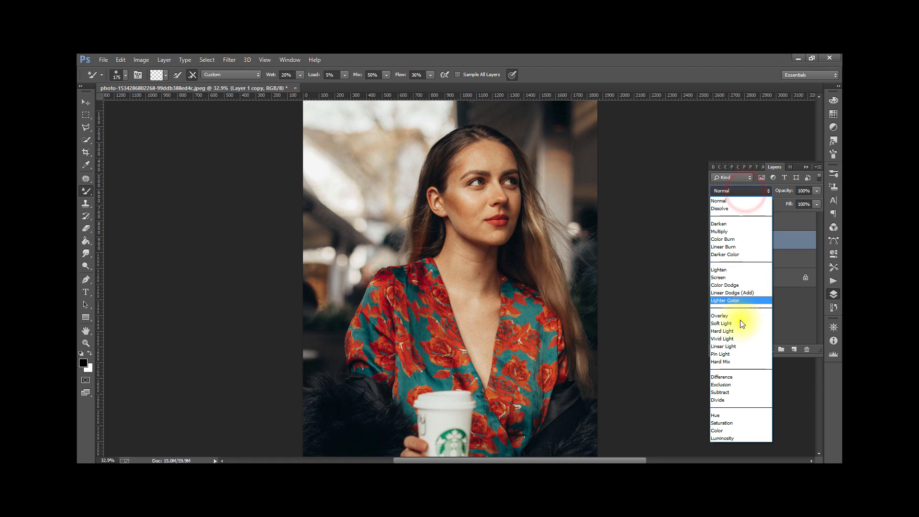
pyautogui.click(740, 338)
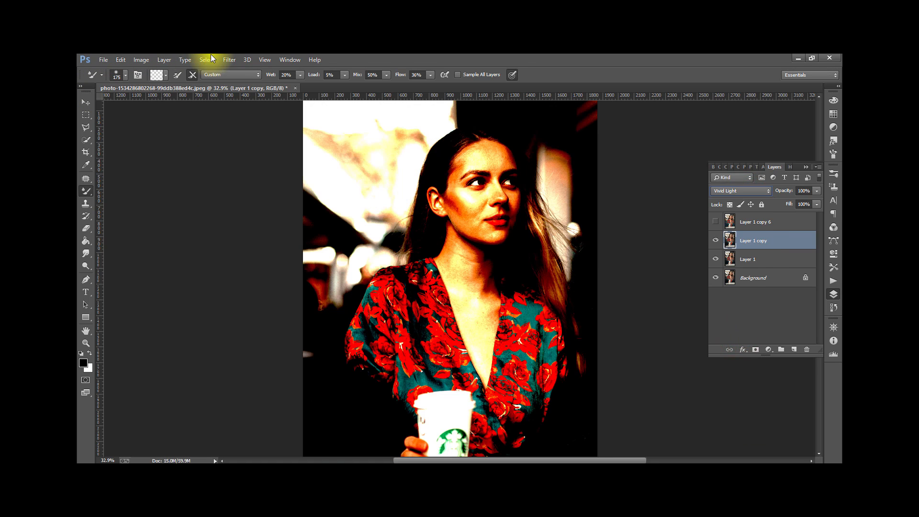
pyautogui.click(226, 62)
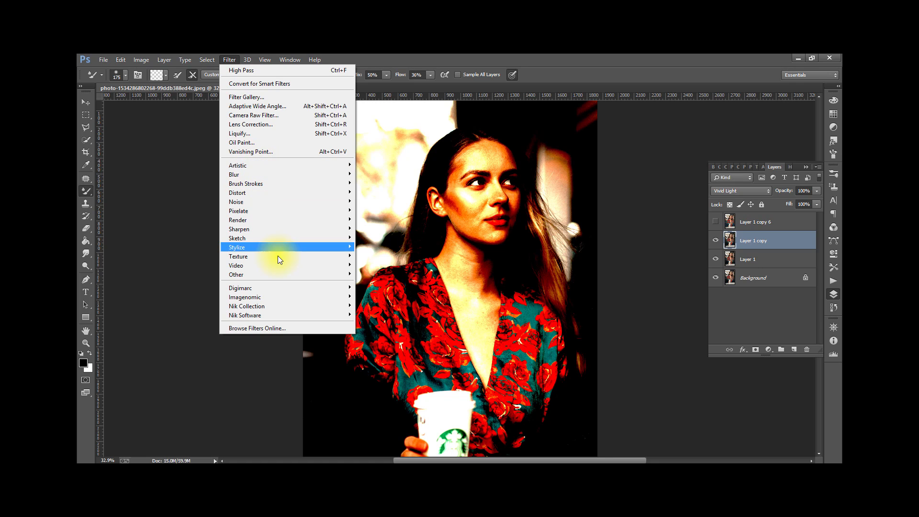
pyautogui.moveTo(299, 277)
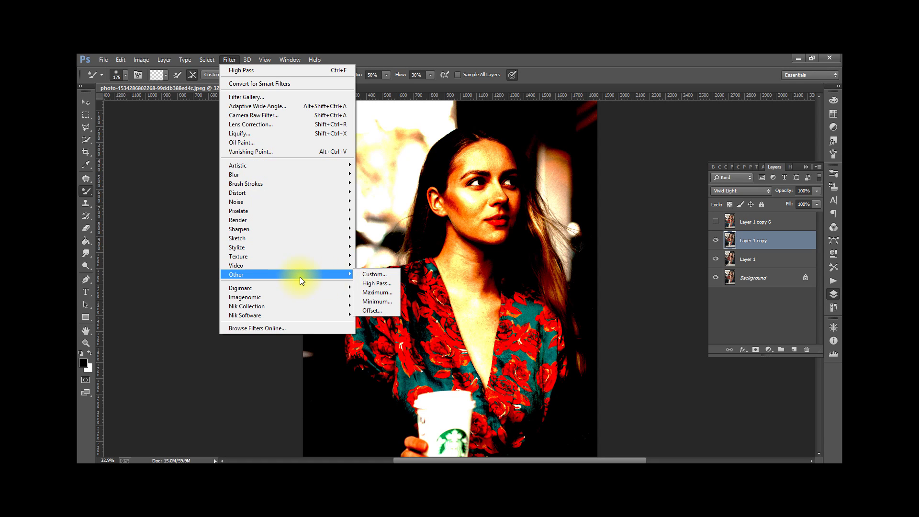
pyautogui.click(383, 283)
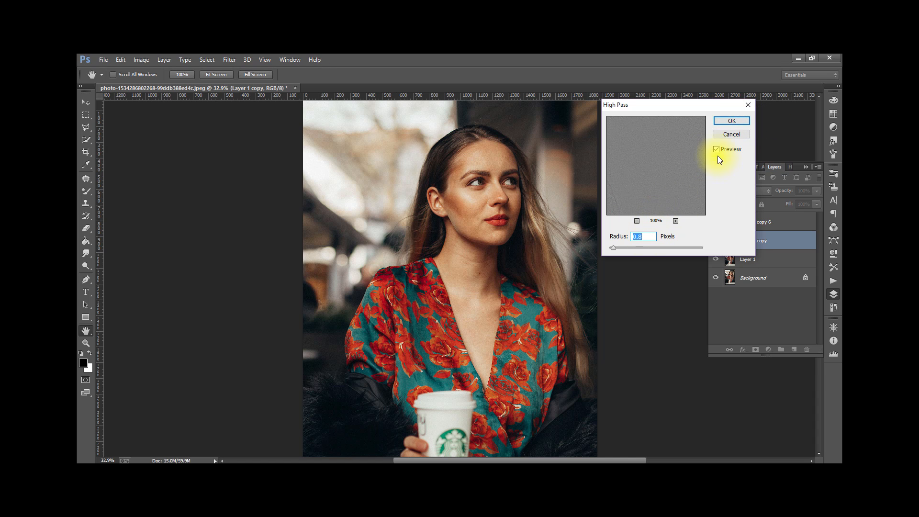
pyautogui.click(731, 121)
pyautogui.press('b')
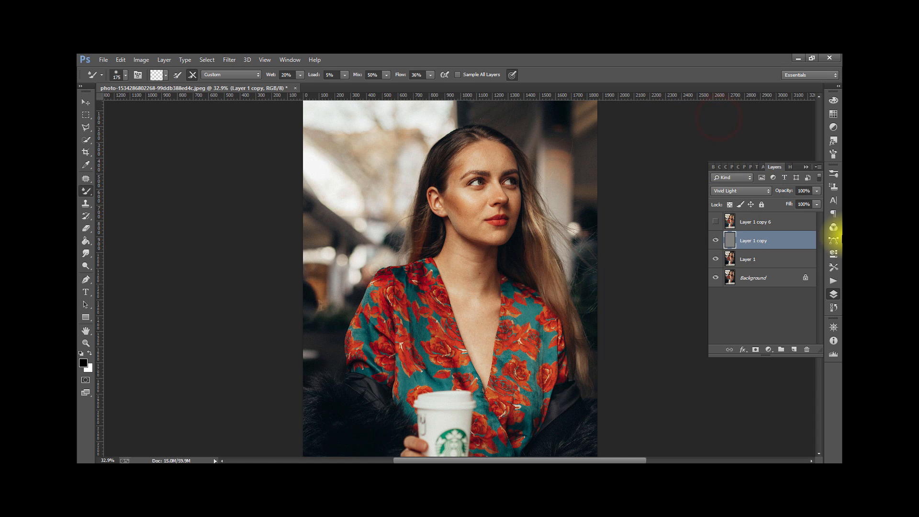
# Duplicate the High Pass layer three times and set the topmost copy's fill to 35%.
pyautogui.press('ctrl')
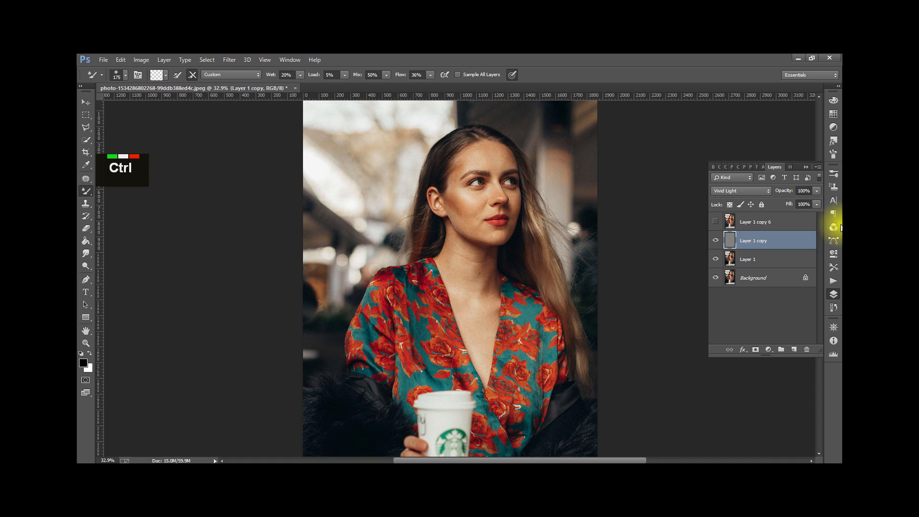
pyautogui.hotkey('ctrl', 'j')
pyautogui.hotkey('ctrl', 'j')
pyautogui.hotkey('ctrl', 'j')
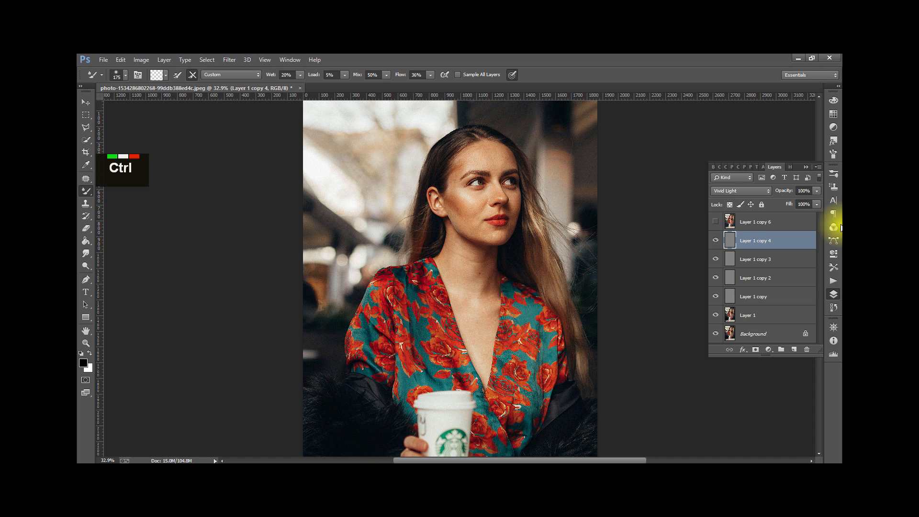
pyautogui.click(808, 204)
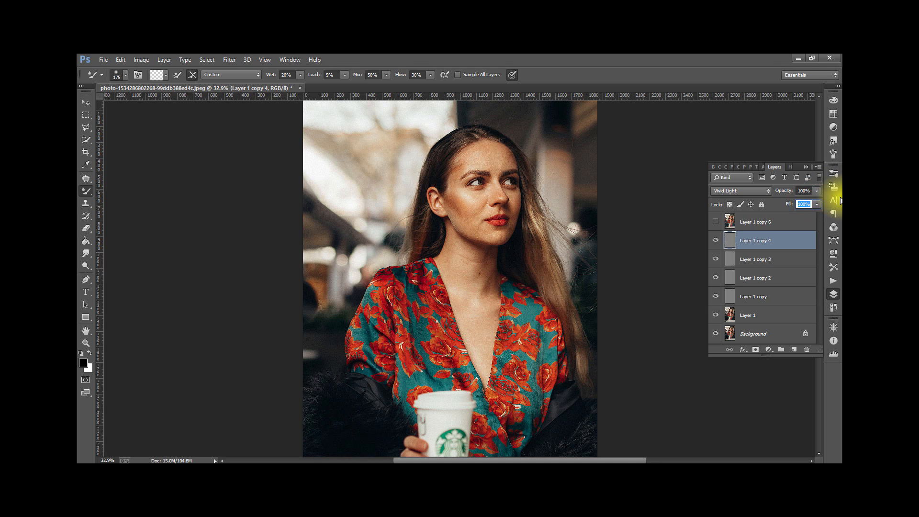
pyautogui.write('35')
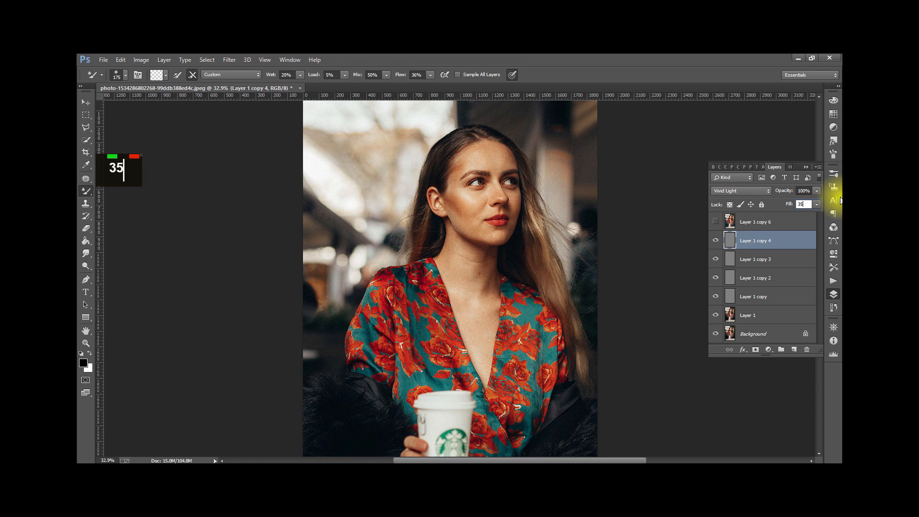
pyautogui.press('Return')
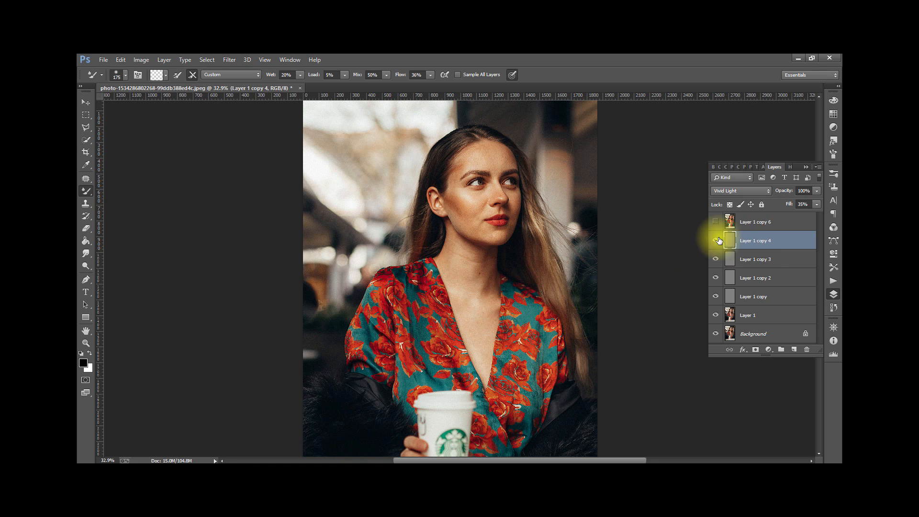
# Group the four High Pass layers and hide the group to compare the sharpening effect.
pyautogui.keyDown('ctrl'); pyautogui.click(768, 254); pyautogui.keyUp('ctrl')
pyautogui.keyDown('ctrl'); pyautogui.click(761, 281); pyautogui.keyUp('ctrl')
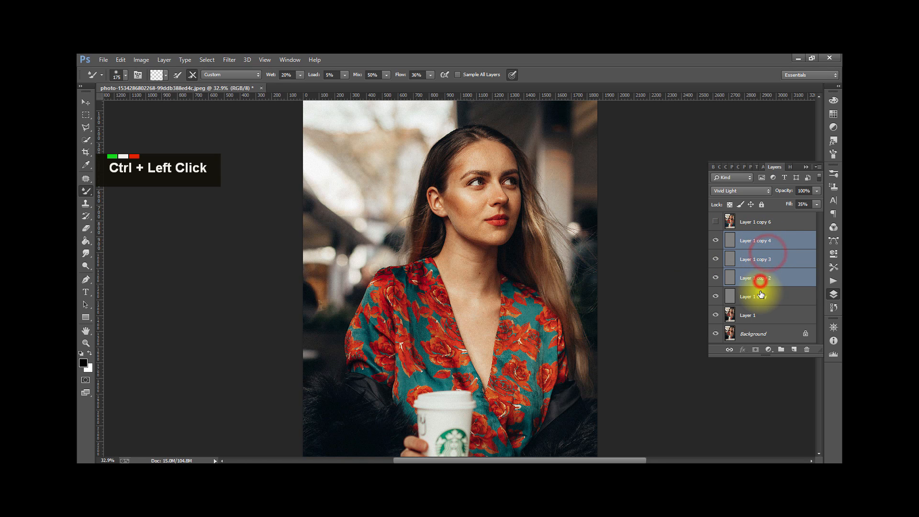
pyautogui.keyDown('ctrl'); pyautogui.click(761, 295); pyautogui.keyUp('ctrl')
pyautogui.hotkey('ctrl', 'g')
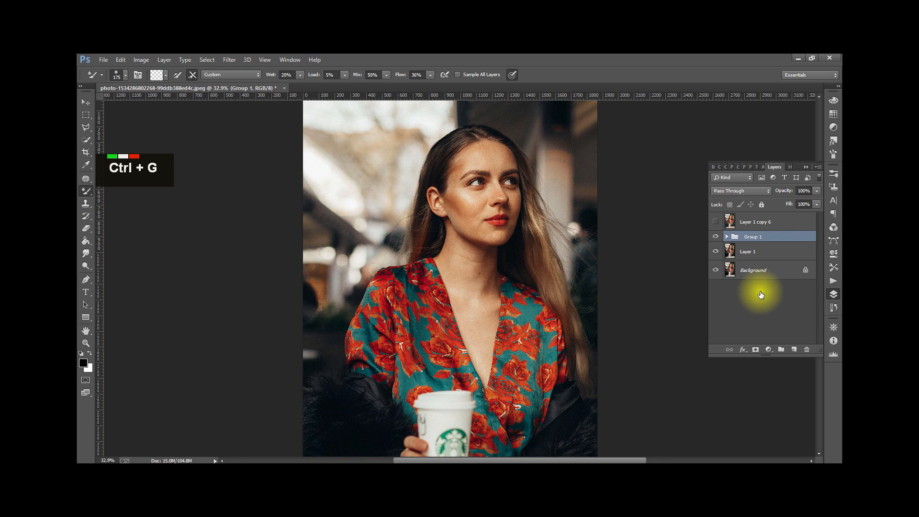
pyautogui.click(716, 236)
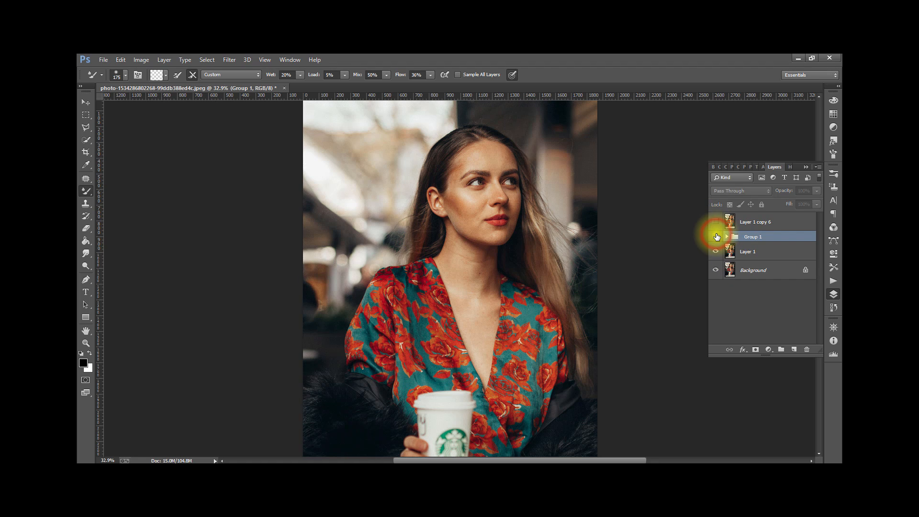
# Merge the High Pass group with Layer 1 beneath it into a single layer.
pyautogui.click(716, 236)
pyautogui.click(717, 237)
pyautogui.press('ctrl')
pyautogui.hotkey('ctrl', 'e')
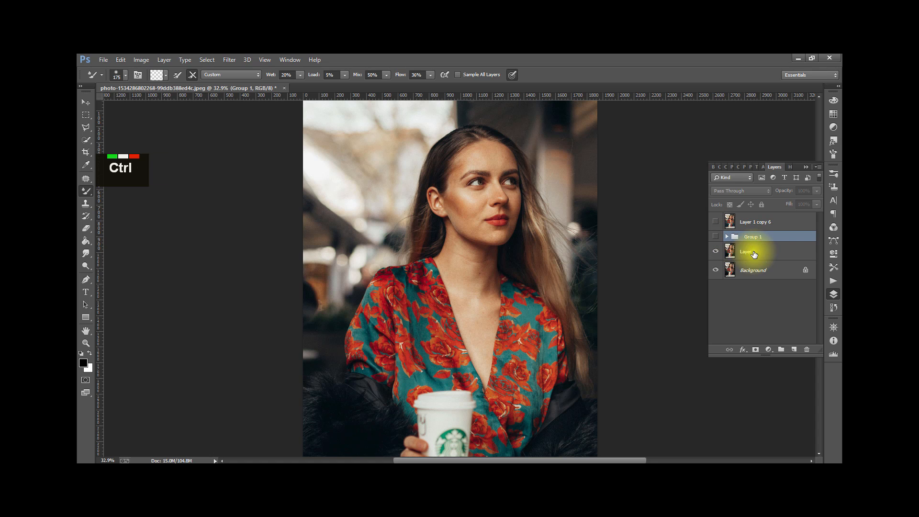
pyautogui.keyDown('ctrl'); pyautogui.click(753, 251); pyautogui.keyUp('ctrl')
pyautogui.hotkey('ctrl', 'e')
# Compare the portrait's face and hair with the merged sharpening layer hidden and shown.
pyautogui.click(715, 241)
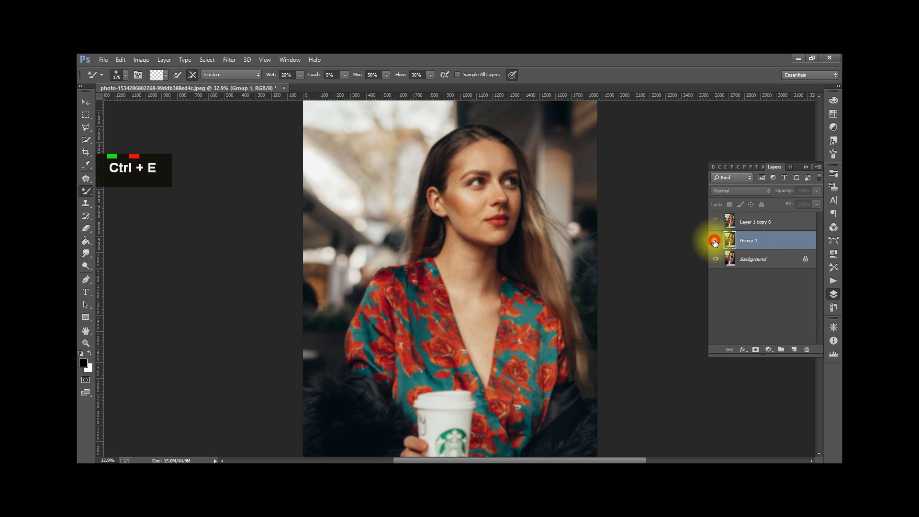
pyautogui.click(715, 241)
pyautogui.scroll(3, 502, 230)
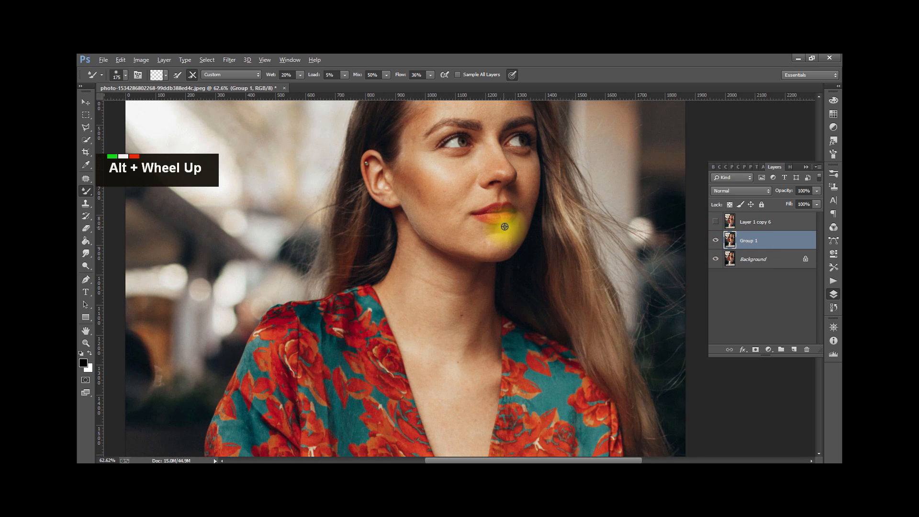
pyautogui.click(719, 241)
pyautogui.doubleClick(716, 241)
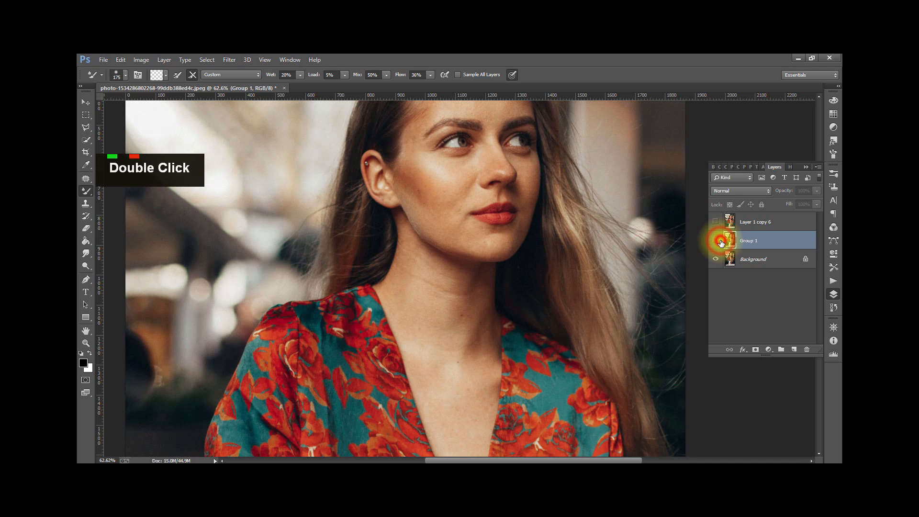
pyautogui.scroll(1, 593, 245)
pyautogui.scroll(1, 594, 245)
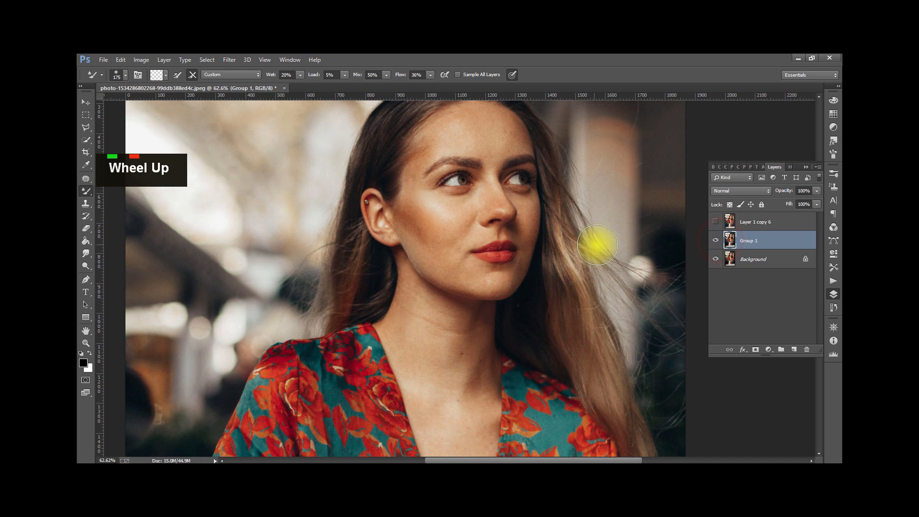
pyautogui.click(715, 241)
pyautogui.click(715, 241)
pyautogui.click(715, 240)
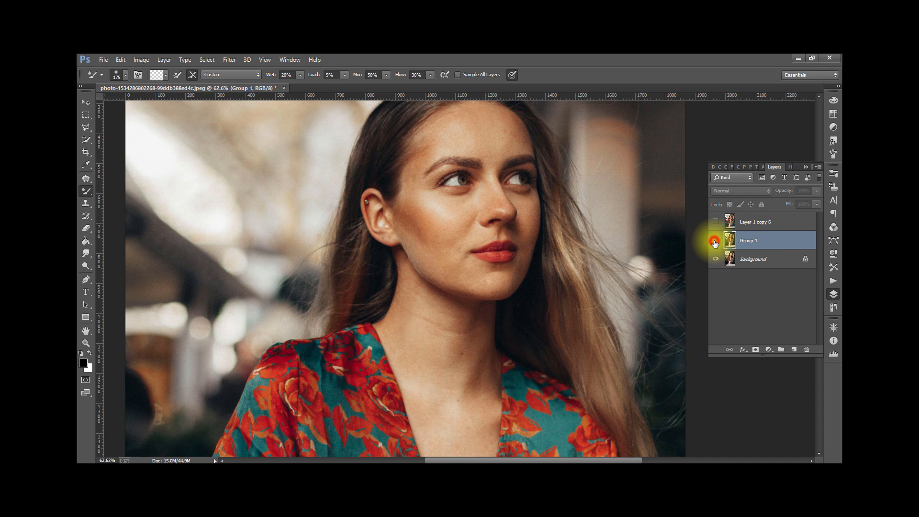
pyautogui.click(715, 241)
pyautogui.click(715, 241)
pyautogui.click(715, 240)
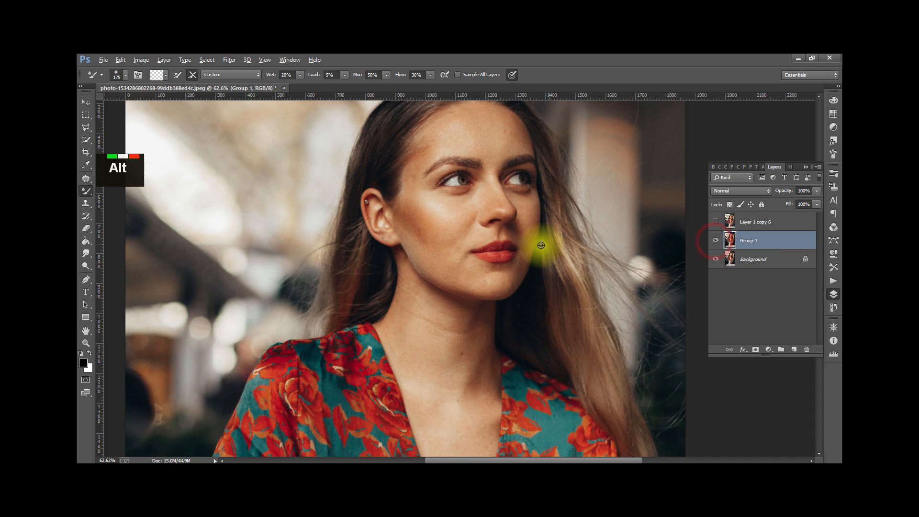
# Open the Mixer Brush's size and hardness settings over the portrait's face.
pyautogui.keyDown('alt'); pyautogui.scroll(-2, 541, 247); pyautogui.keyUp('alt')
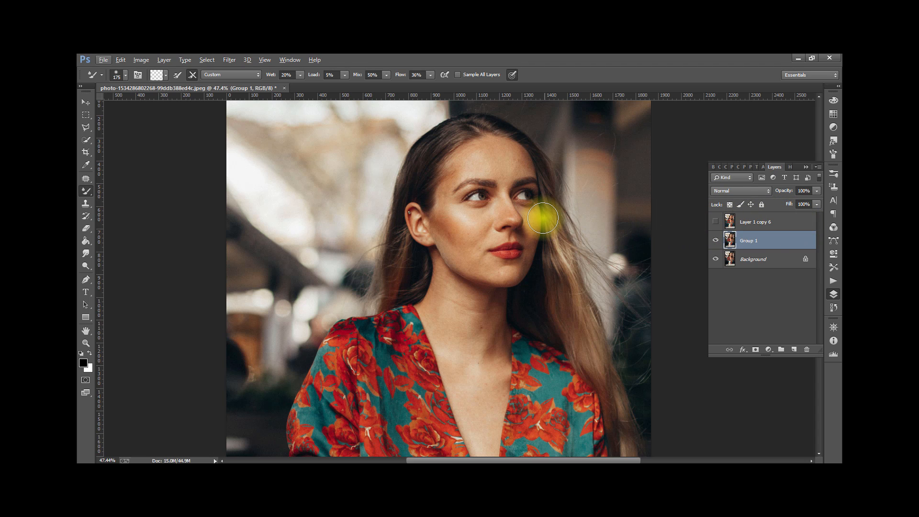
pyautogui.moveTo(542, 218); pyautogui.dragTo(516, 213)
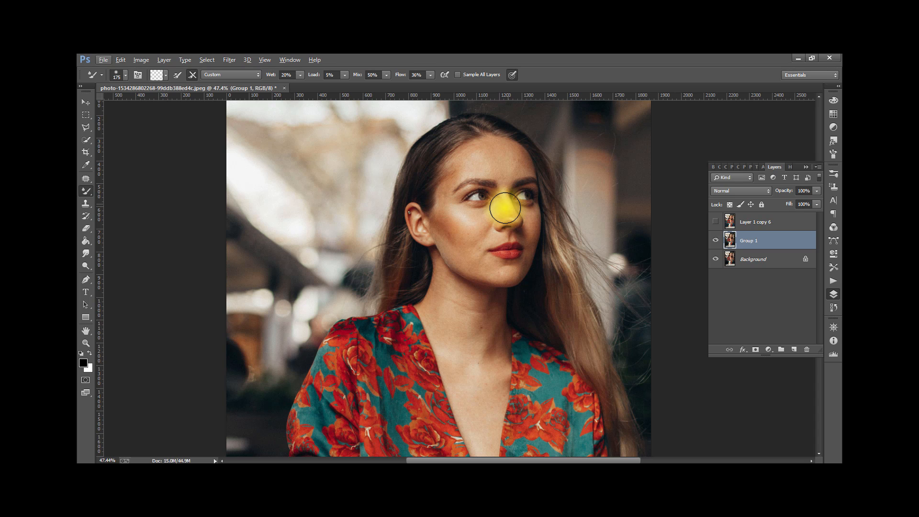
pyautogui.rightClick(508, 211)
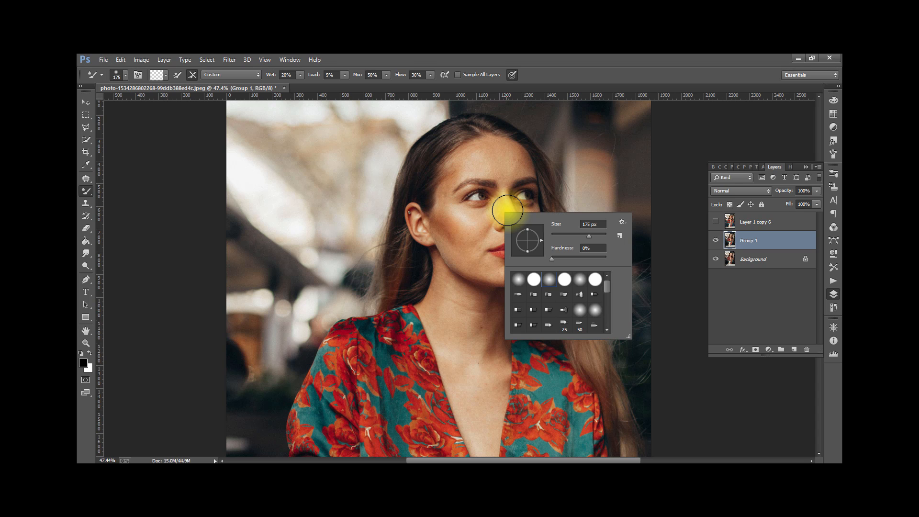